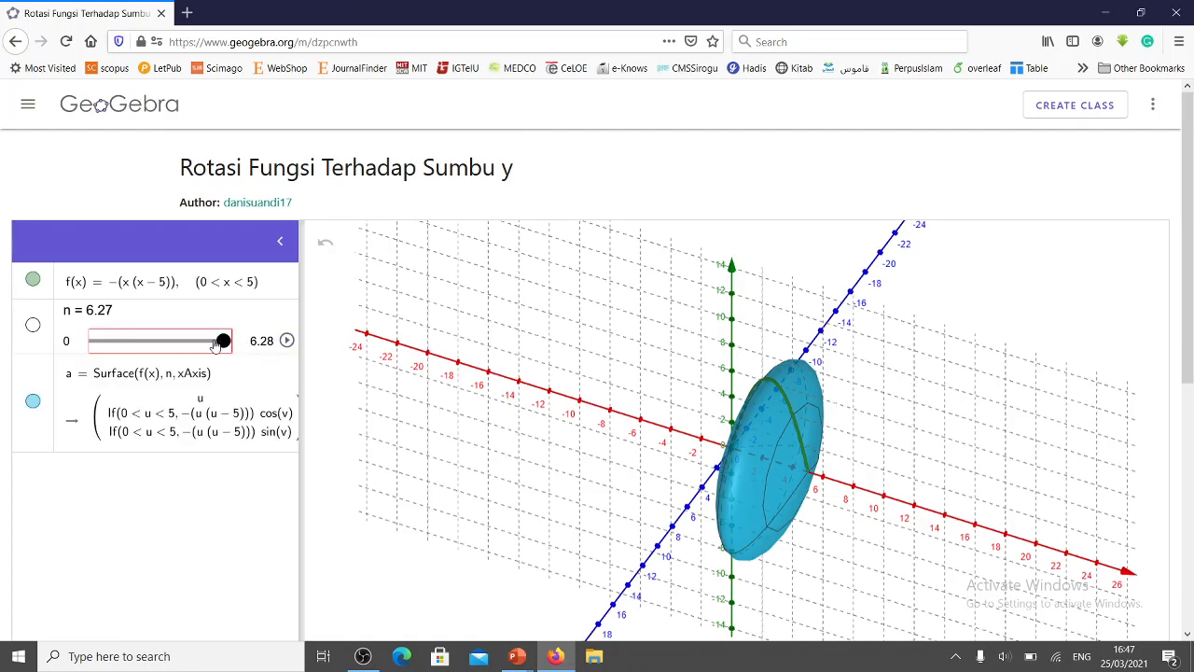
Step: Demonstrate the revolving surface by animating slider n and setting its animation speed to 5×
left_click_drag(224, 341, 199, 343)
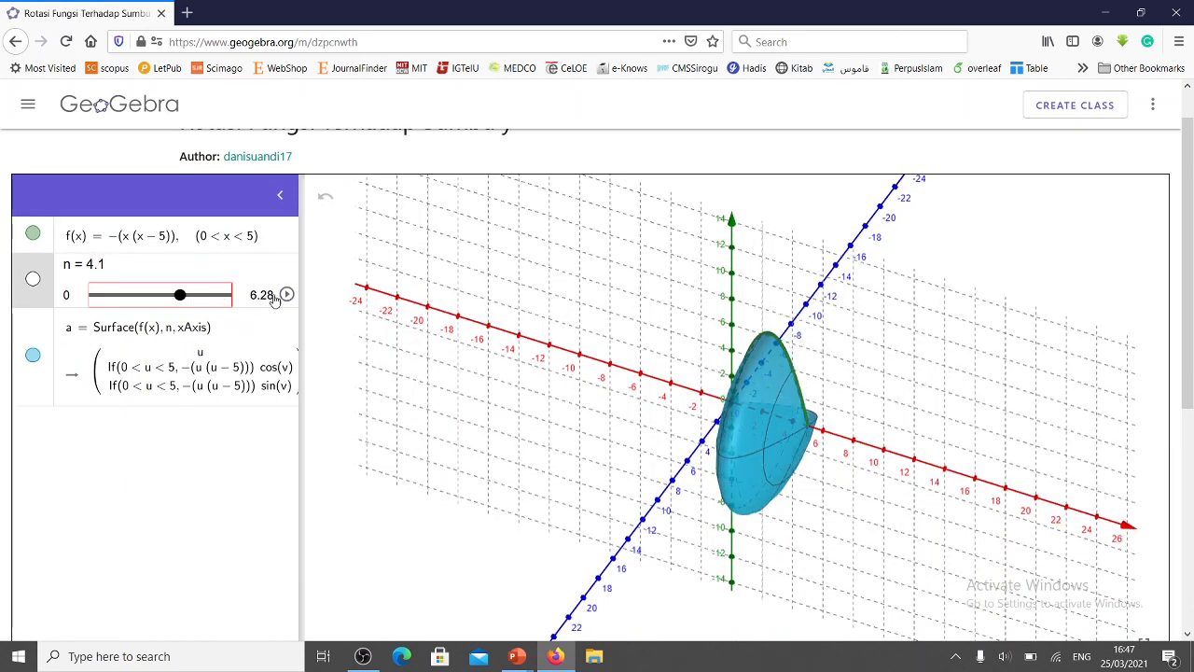
left_click(287, 294)
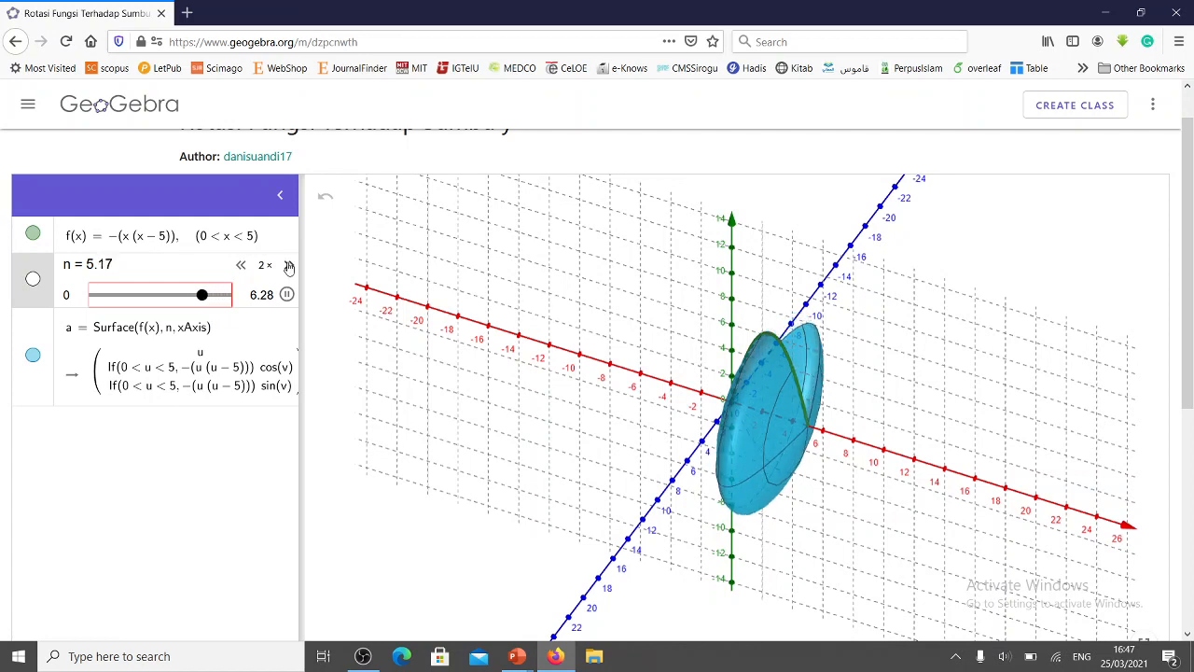
left_click(241, 265)
left_click(240, 265)
left_click(241, 264)
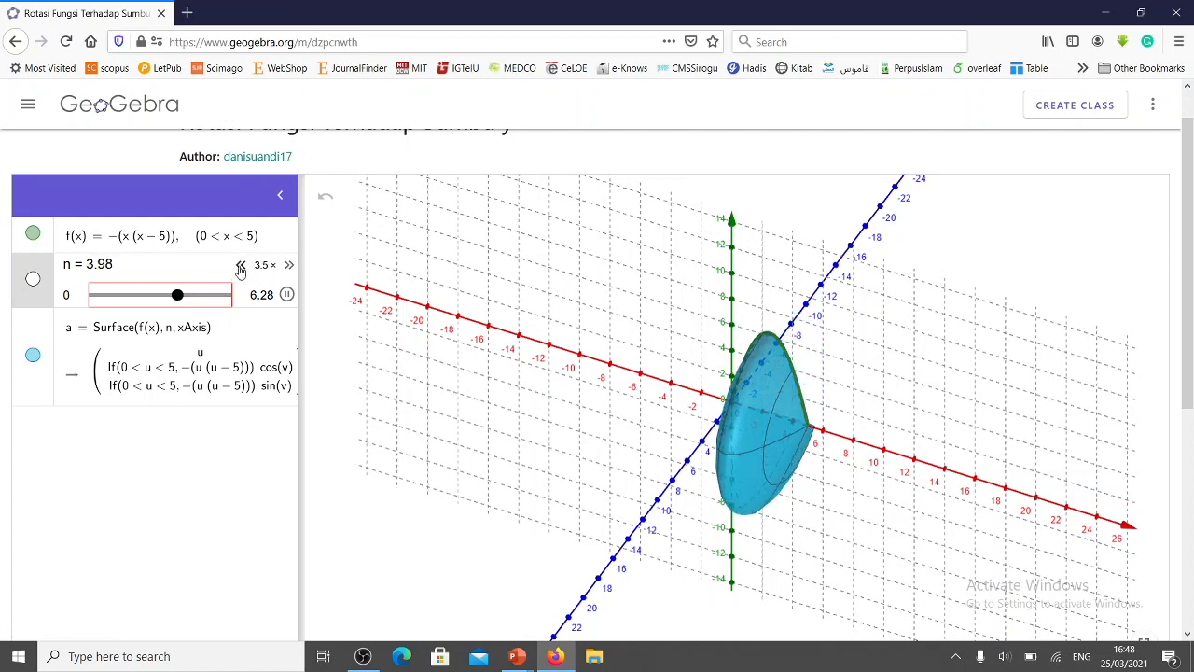
left_click(240, 265)
left_click(241, 265)
left_click(289, 266)
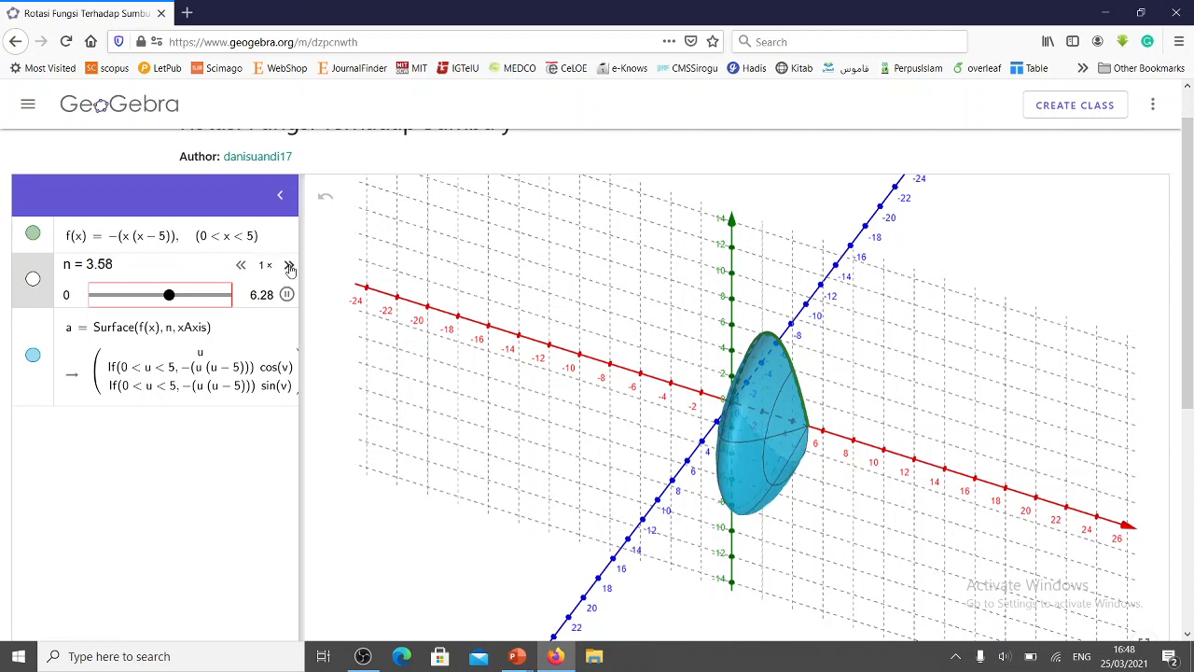
left_click(289, 266)
left_click(289, 266)
left_click(289, 266)
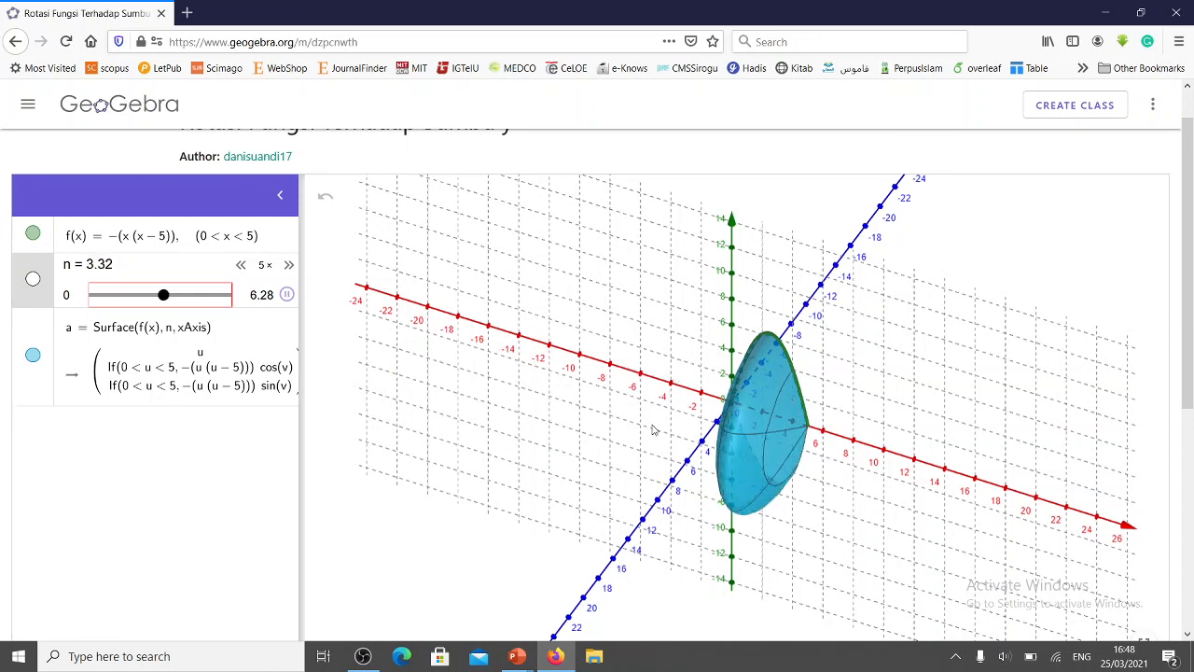
left_click_drag(623, 387, 607, 407)
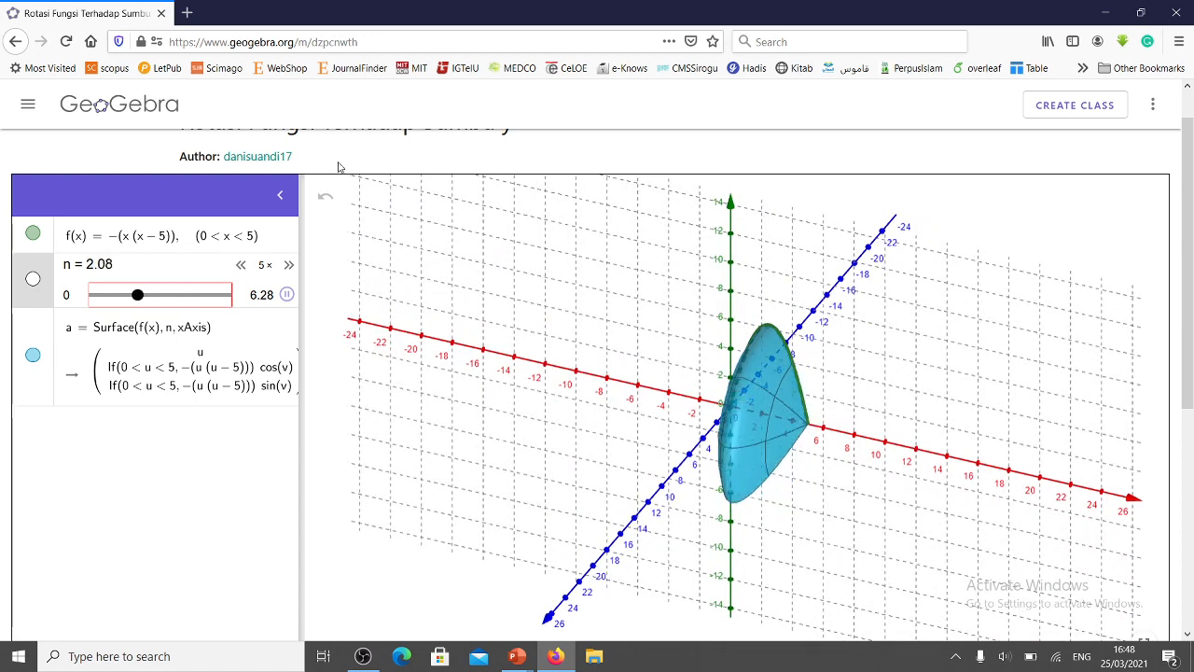
Step: Open the author's profile page and launch the 3D Calculator from the list of apps
left_click(273, 160)
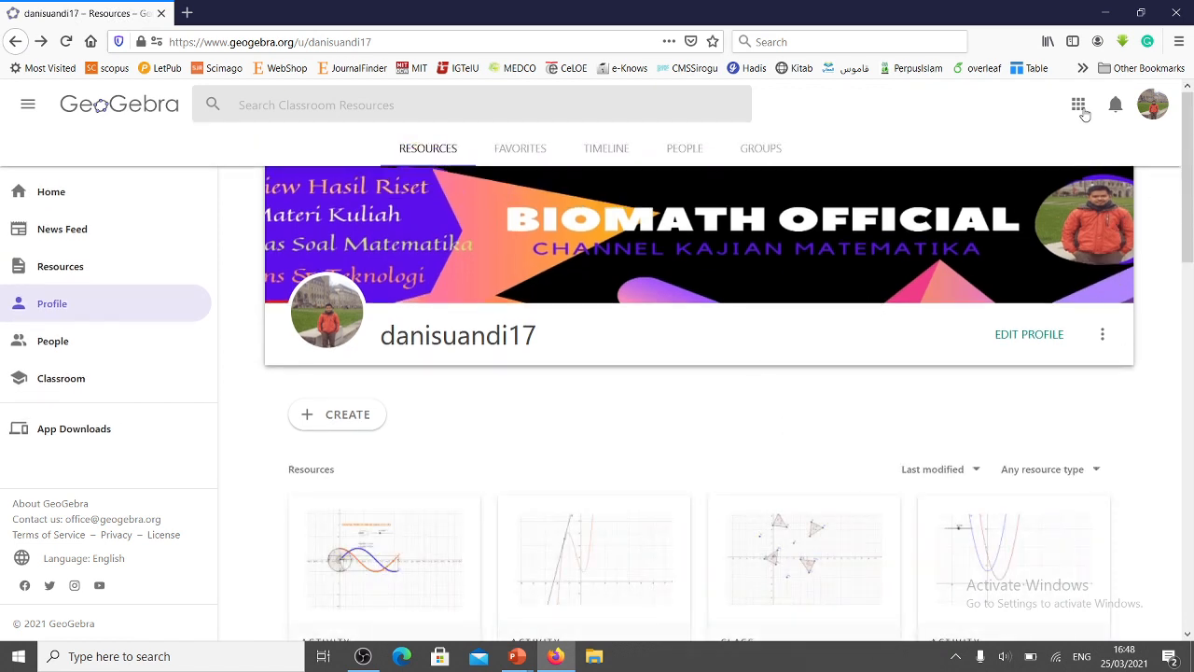
left_click(1080, 108)
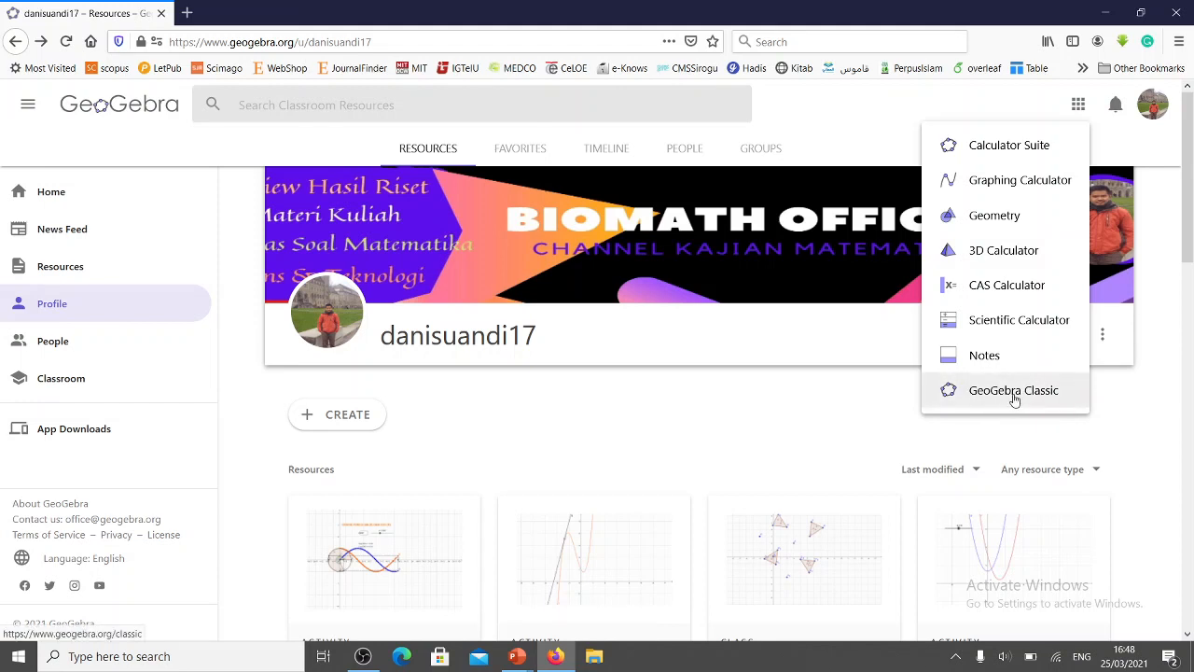
left_click(1019, 256)
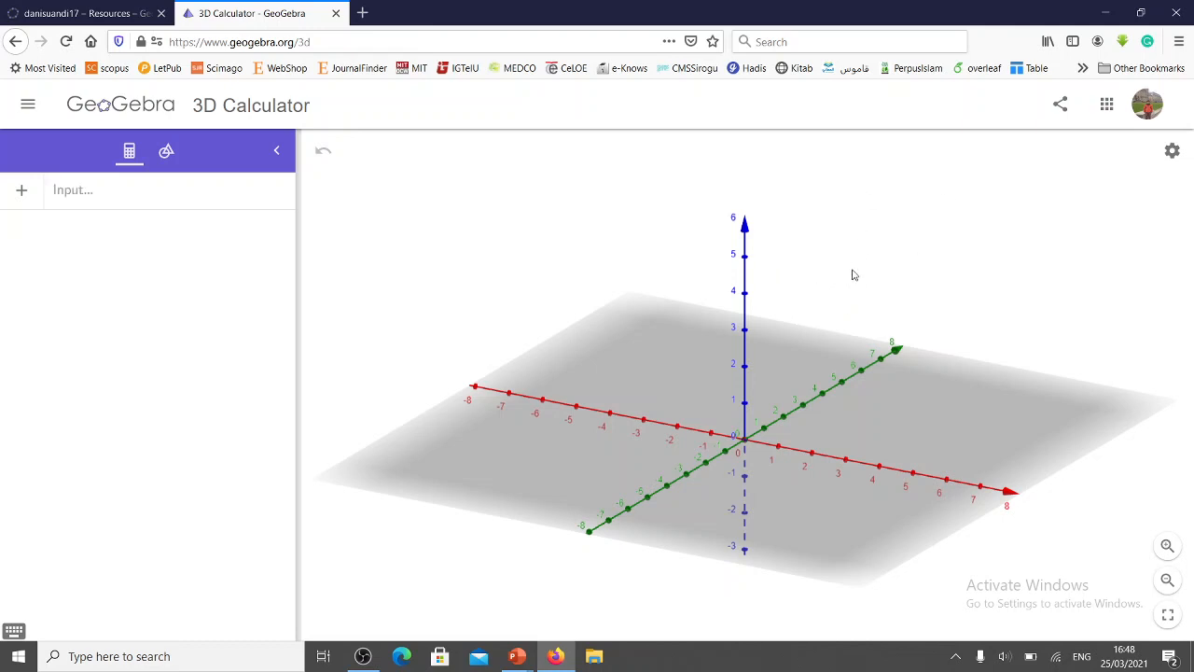
Step: Make the y-axis vertical in the 3D view's settings
left_click_drag(853, 275, 839, 273)
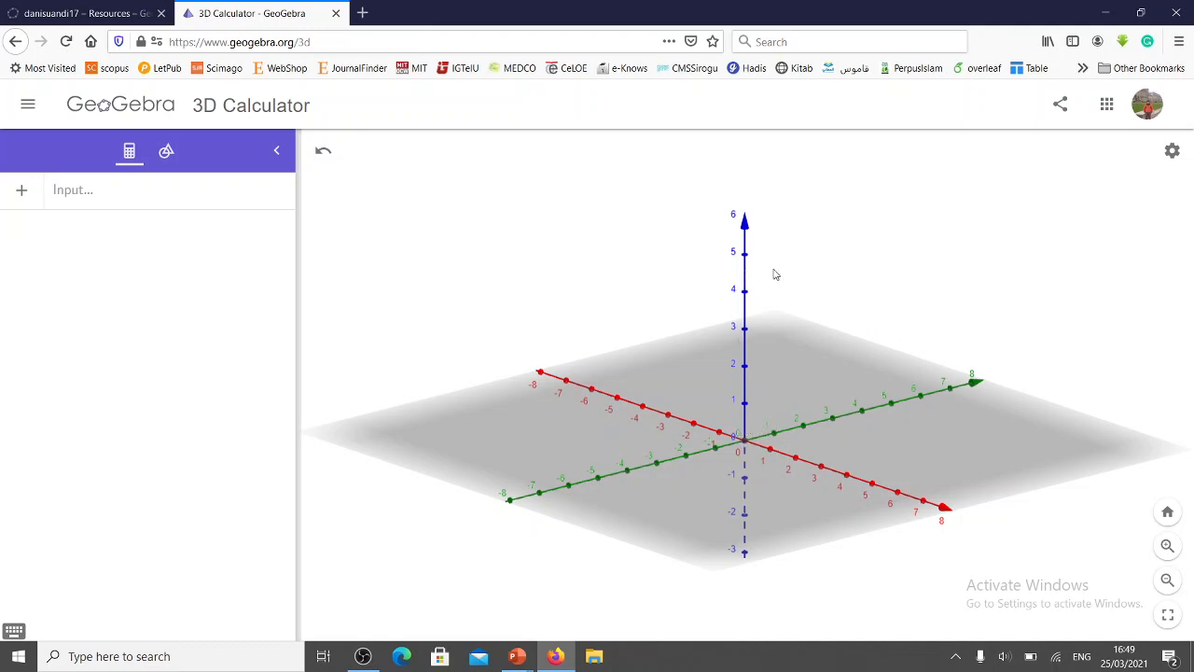
right_click(859, 187)
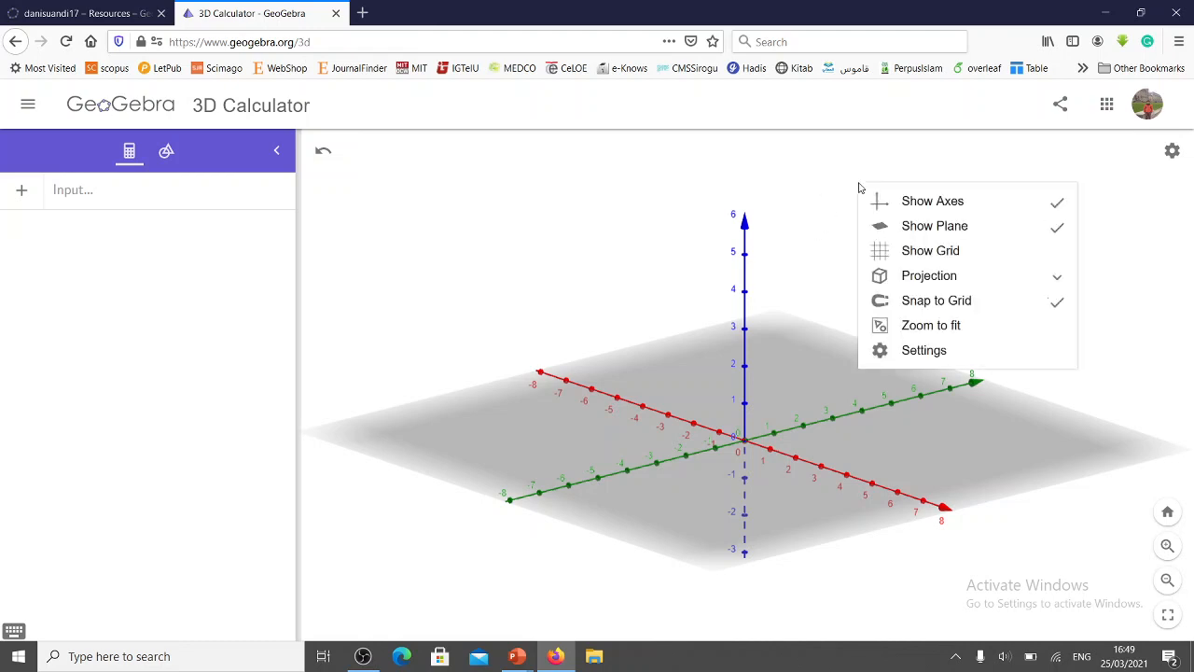
left_click(882, 350)
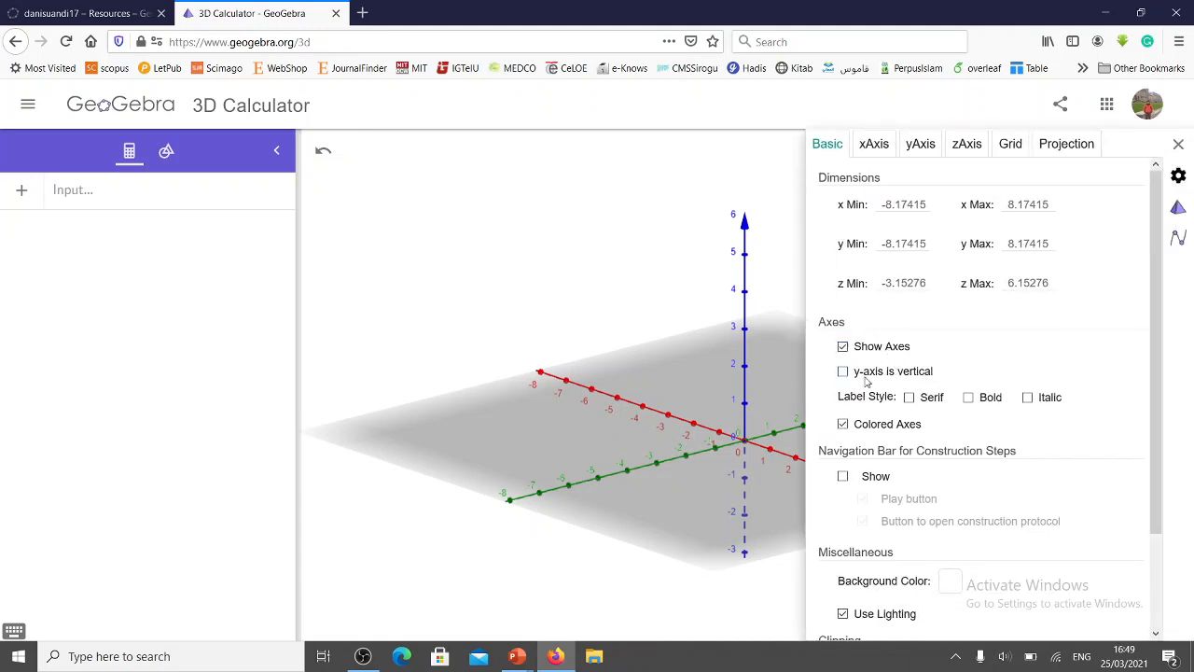
left_click(843, 372)
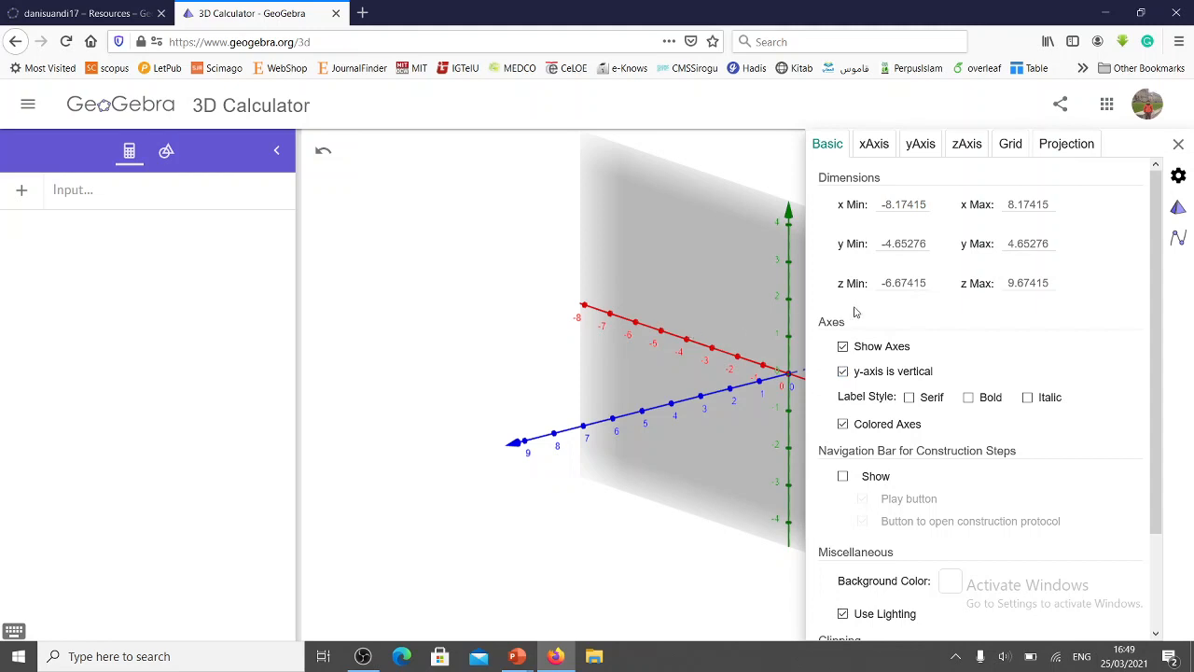
Step: Set the 3D view's clipping box size to Large and close the settings
scroll(899, 345, "down", 3)
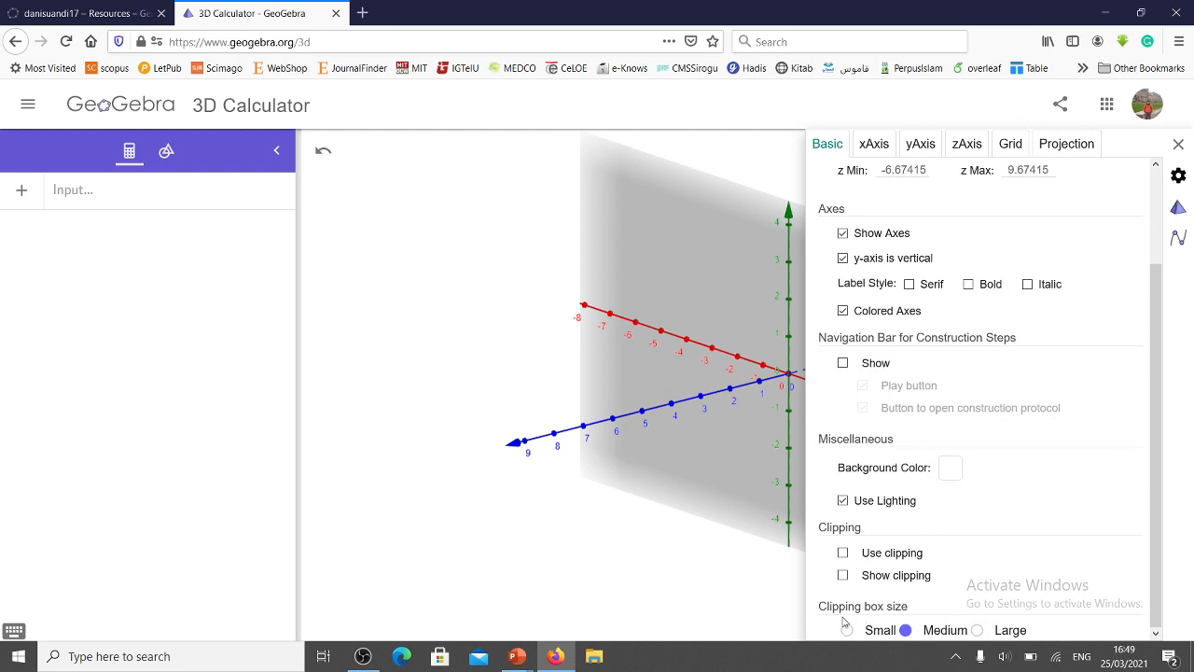
left_click(978, 632)
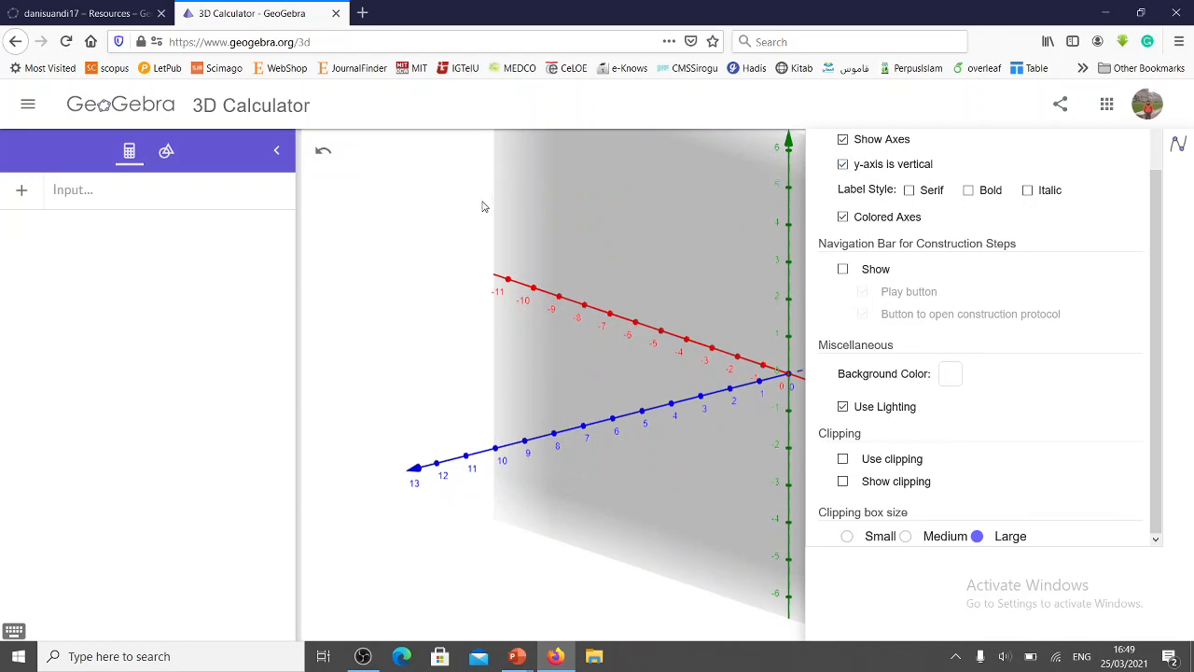
scroll(1157, 154, "up", 2)
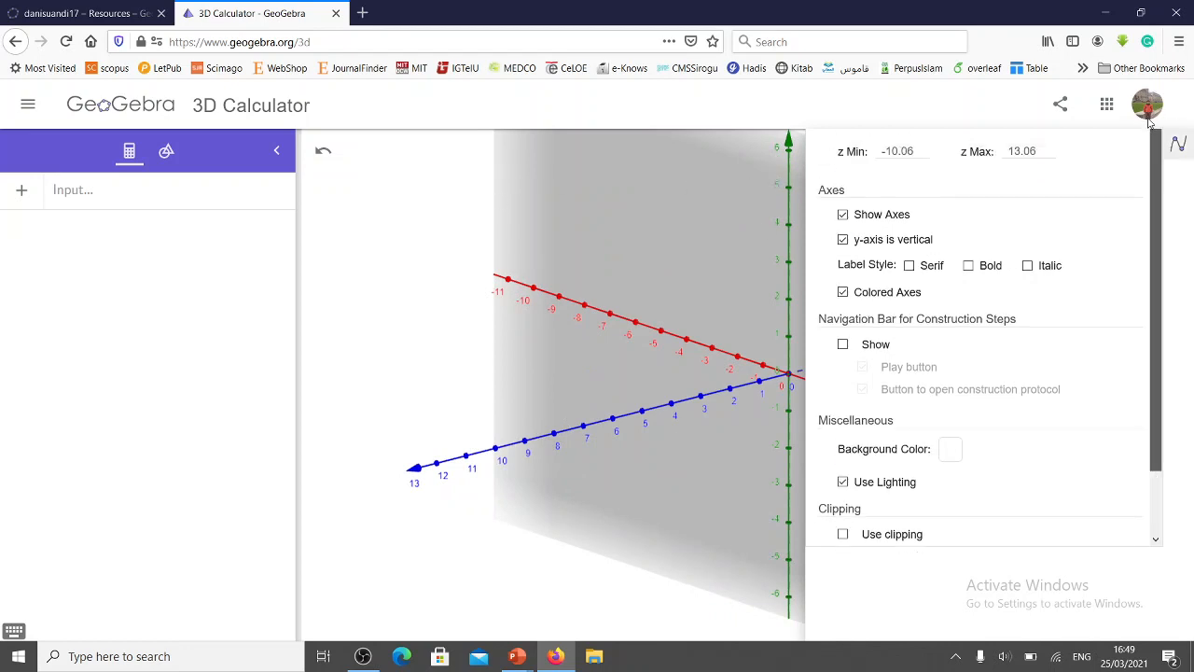
left_click(1168, 146)
left_click(1176, 142)
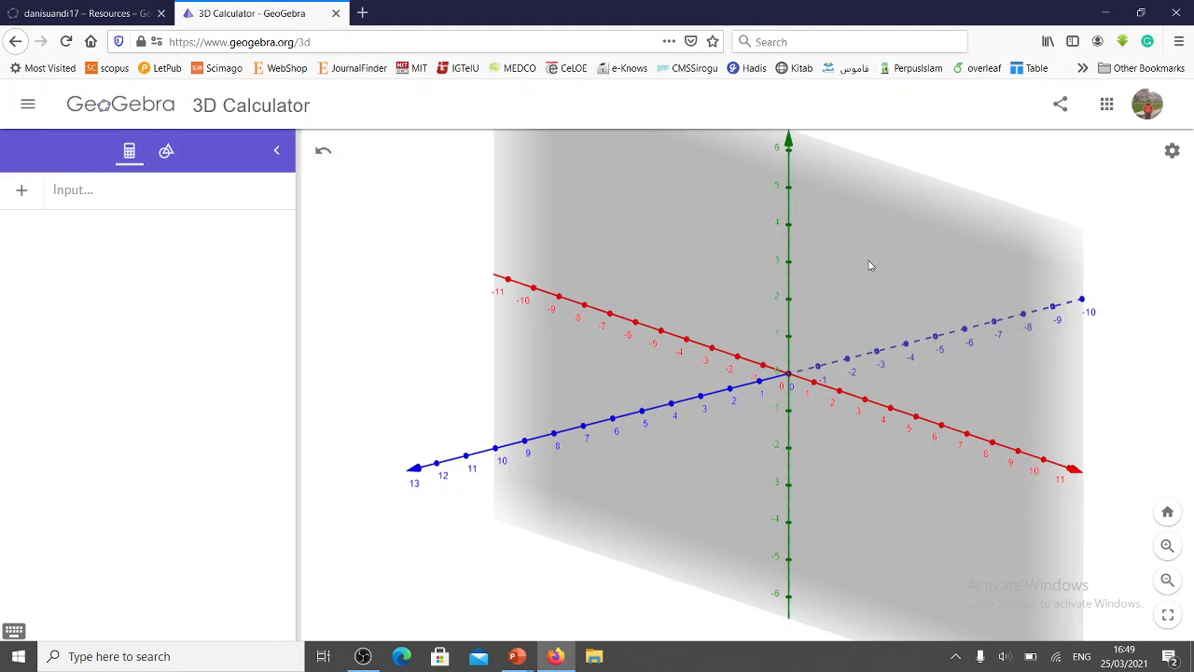
Step: Hide the base plane and show the grid in the 3D view
right_click(963, 164)
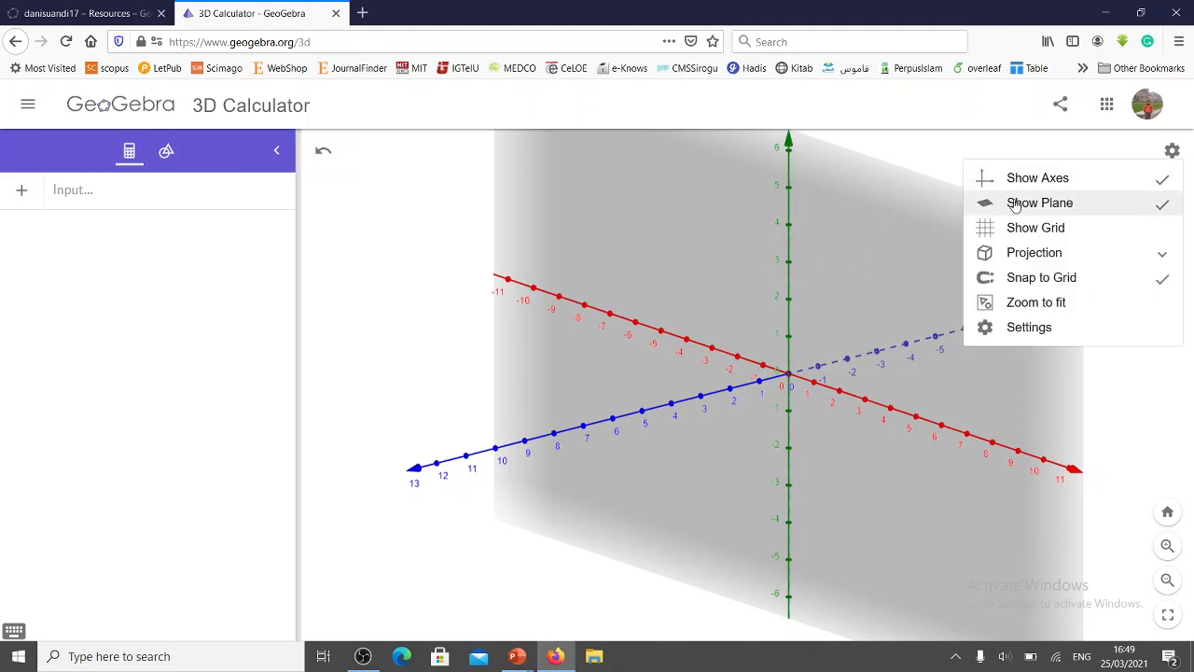
left_click(1062, 203)
right_click(944, 199)
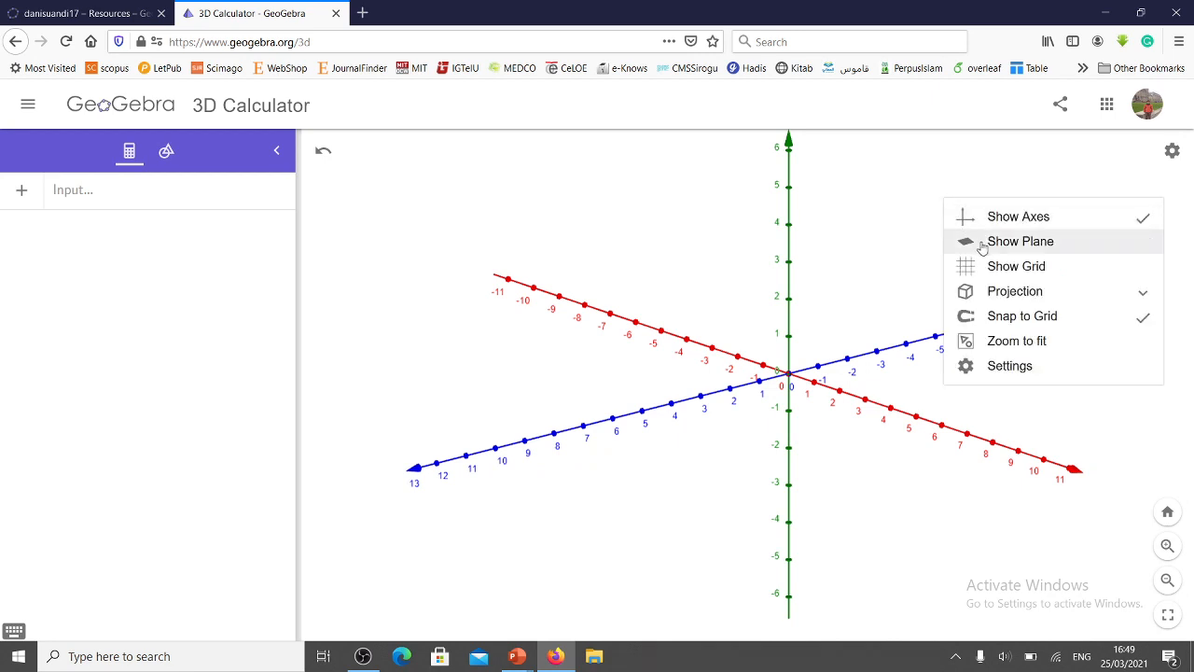
left_click(1005, 269)
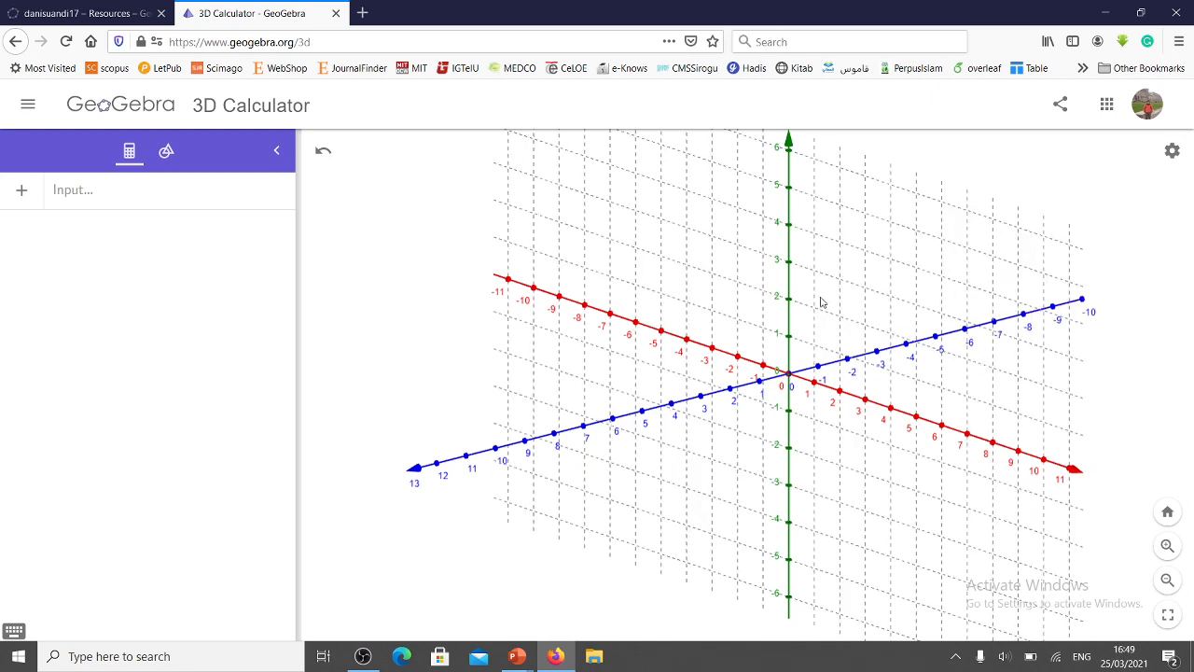
Step: Facing the xy-plane, enter the function f(x) = -x(x-5) restricted to 0 < x < 5
left_click_drag(821, 297, 844, 289)
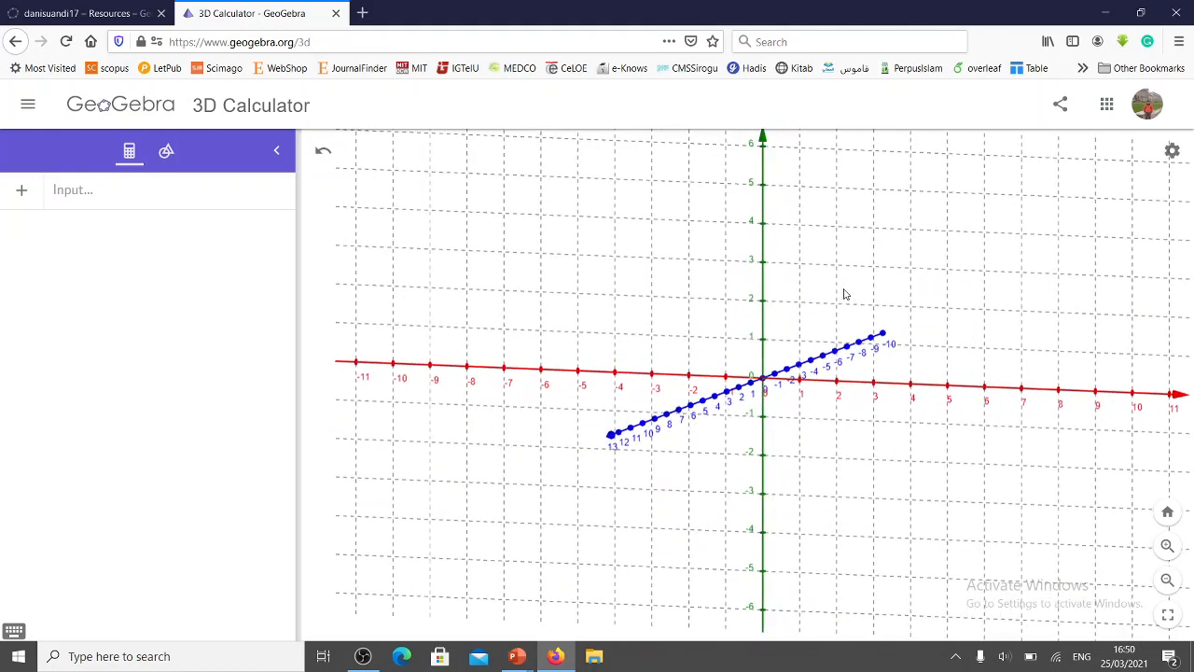
left_click_drag(729, 280, 755, 304)
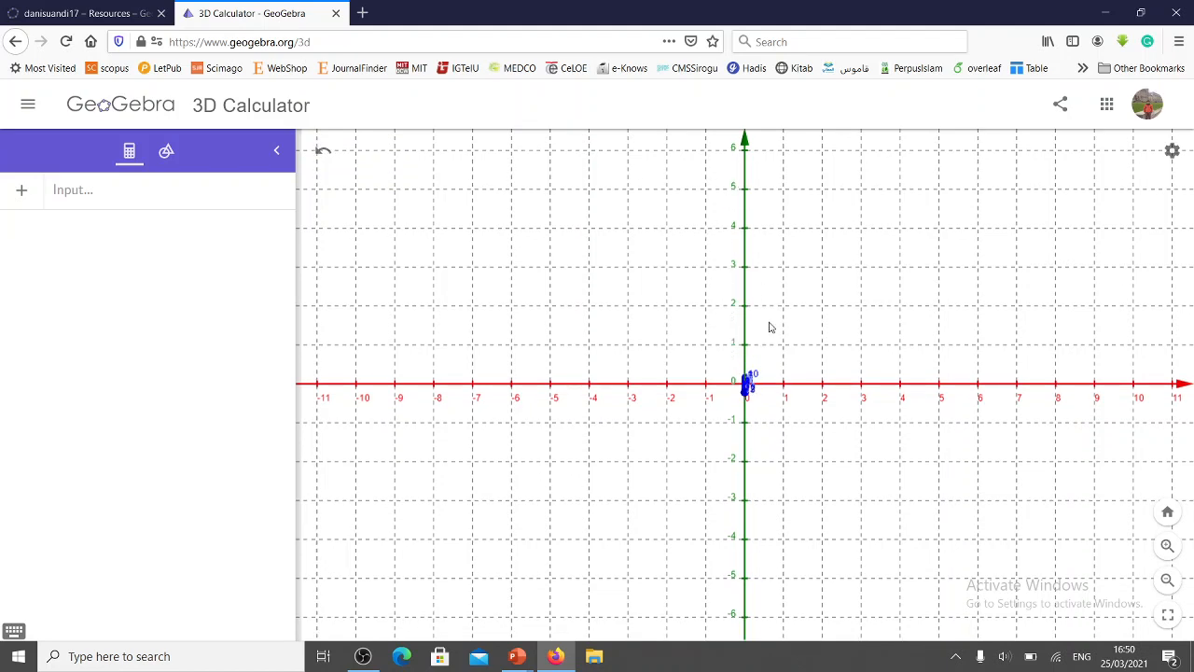
left_click_drag(770, 326, 772, 321)
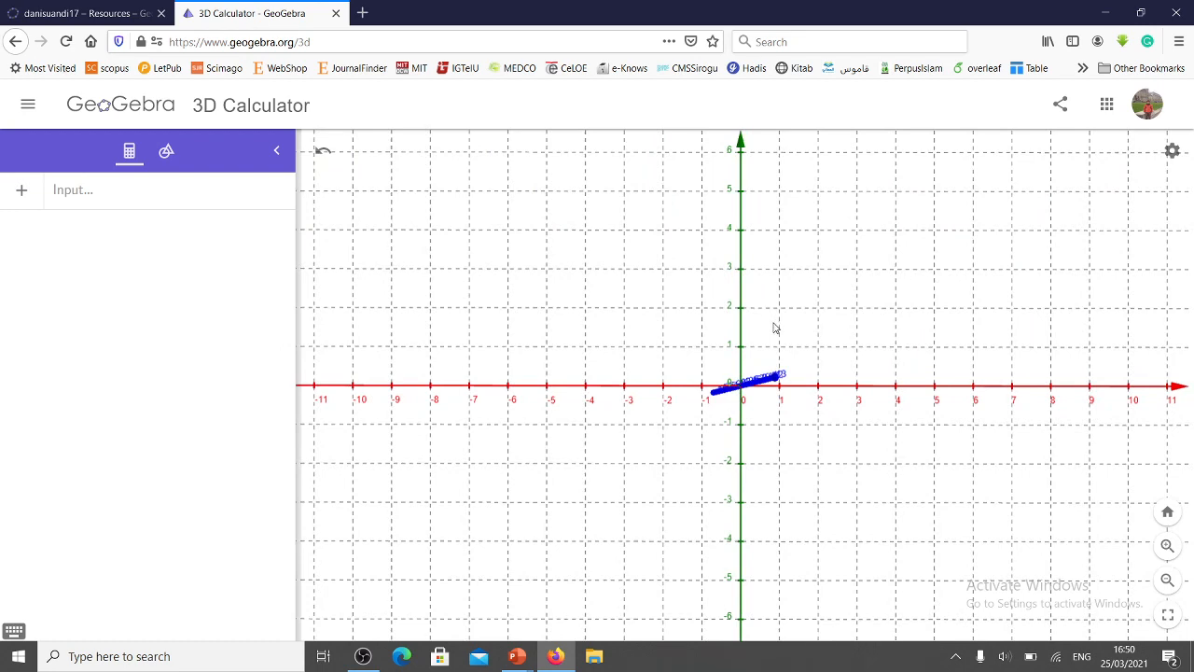
left_click_drag(765, 338, 742, 342)
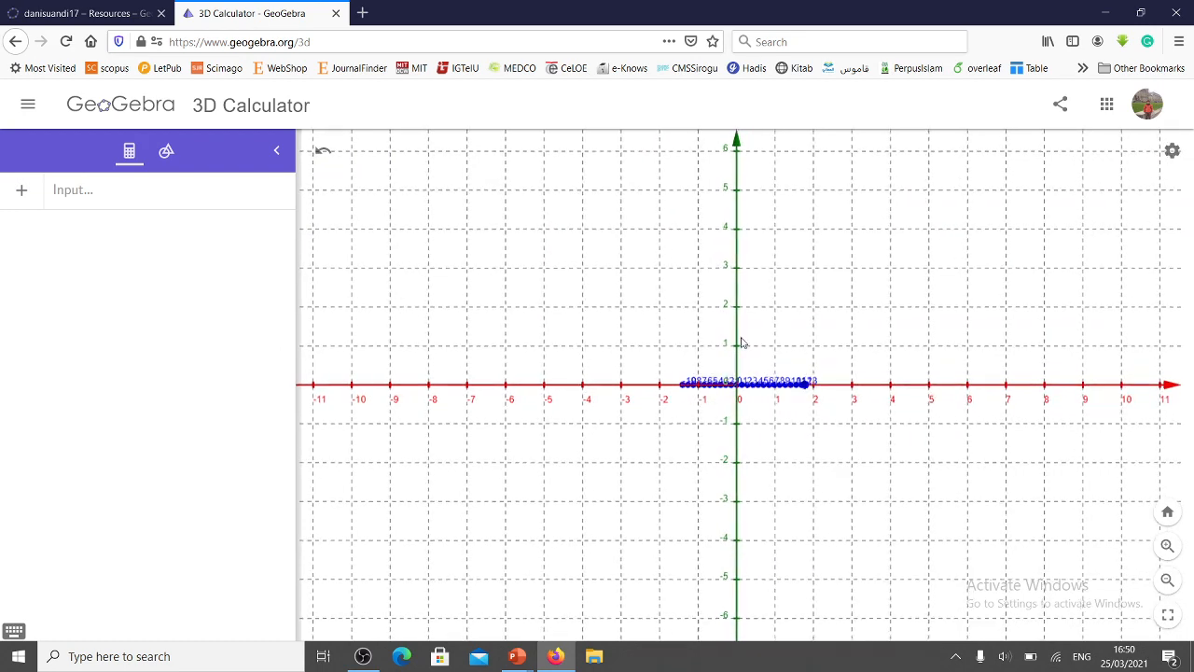
left_click(112, 191)
type("f(")
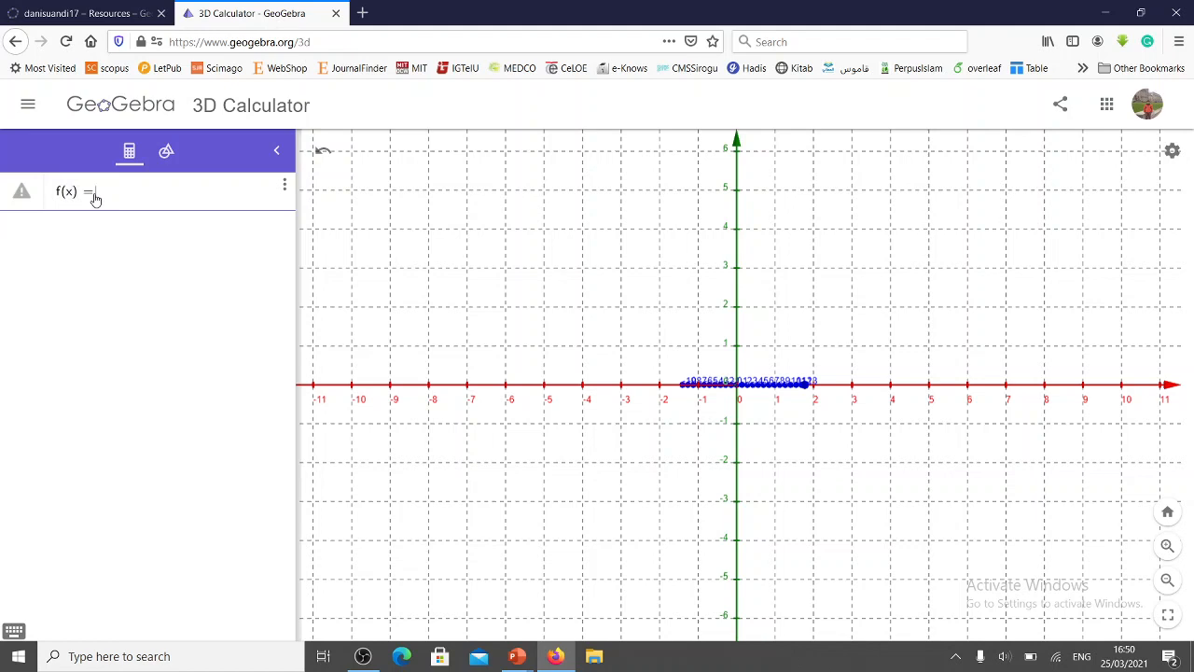
type("x)=-x(")
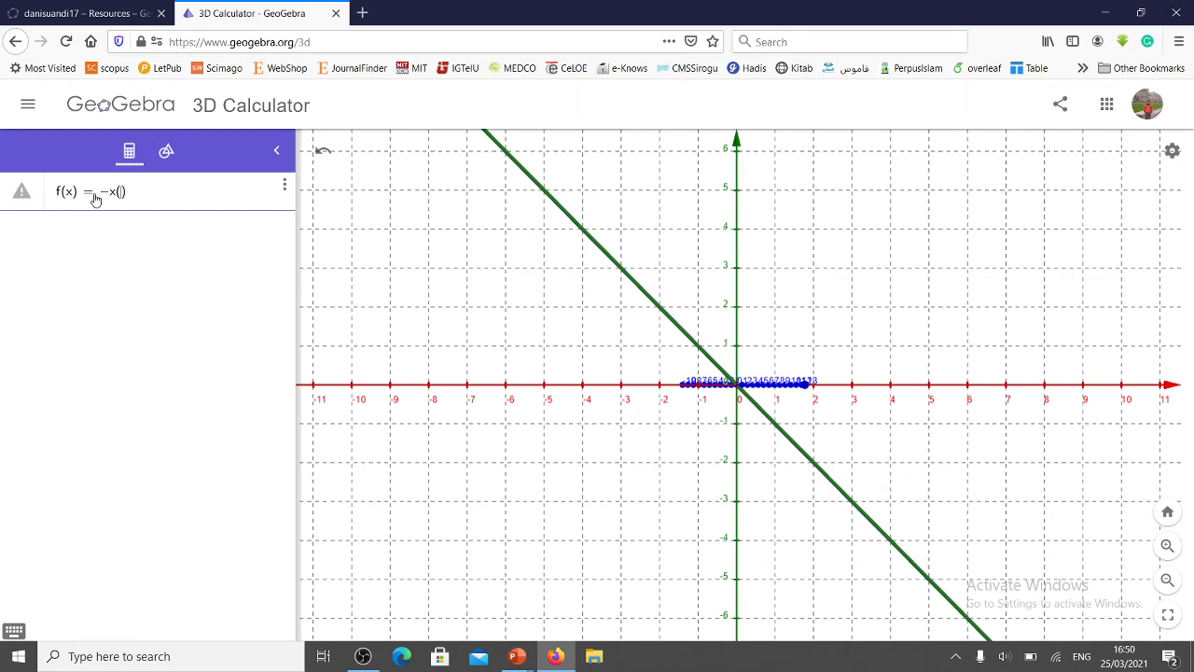
type("x-5")
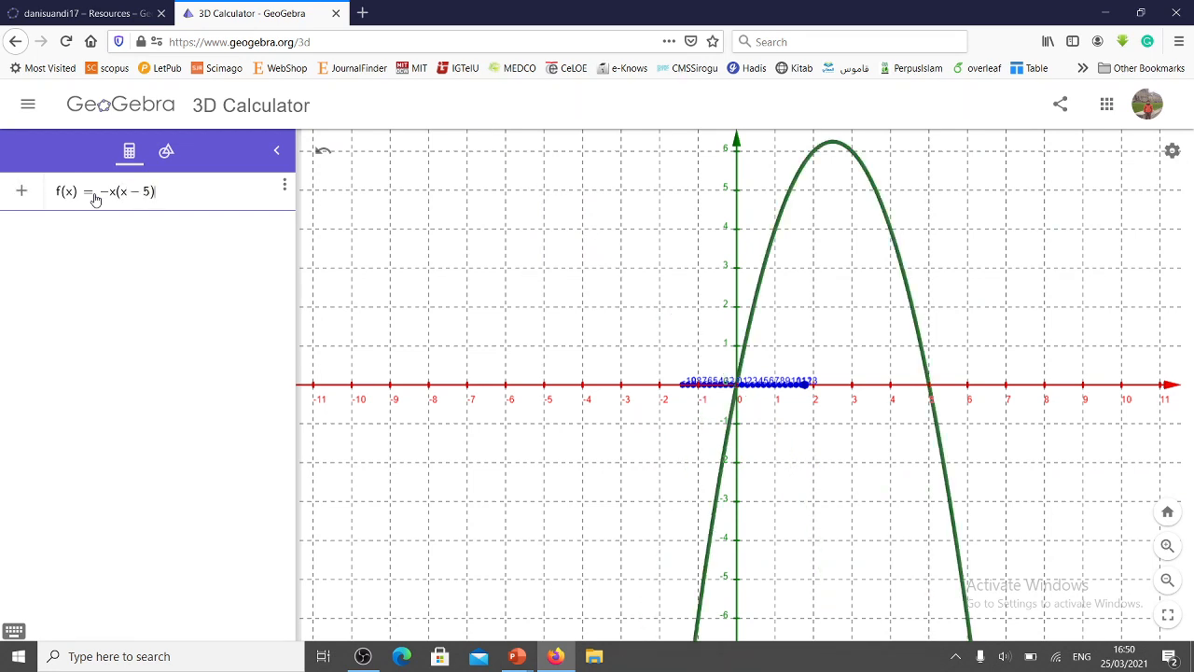
type(", 0<x<")
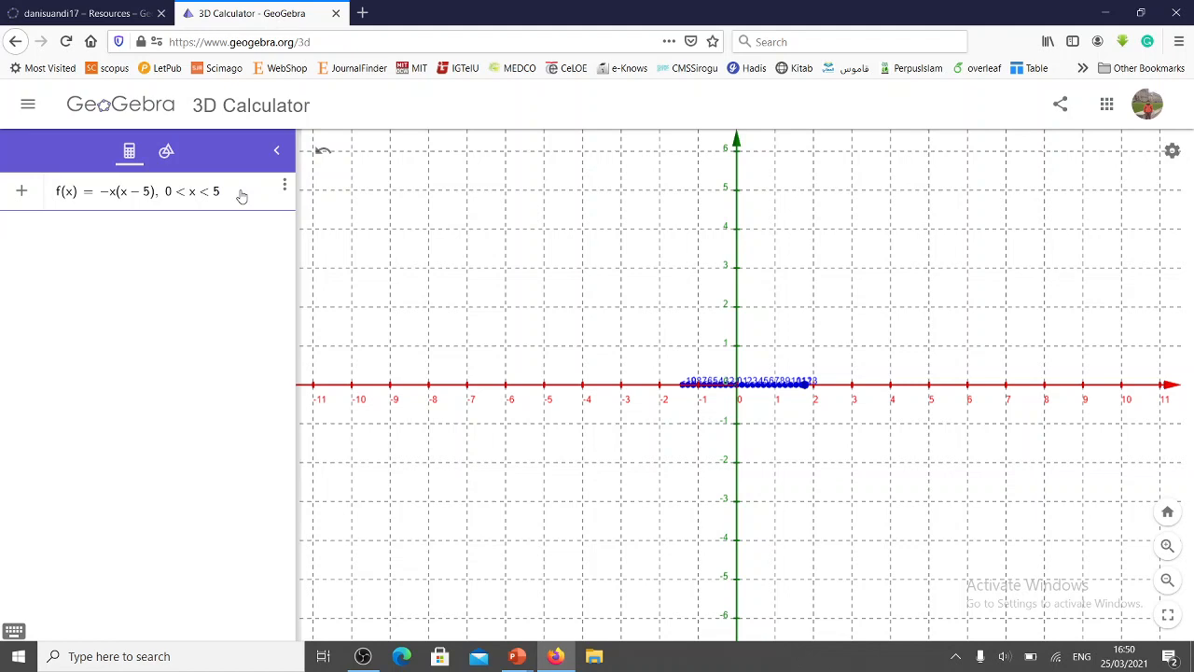
key("Return")
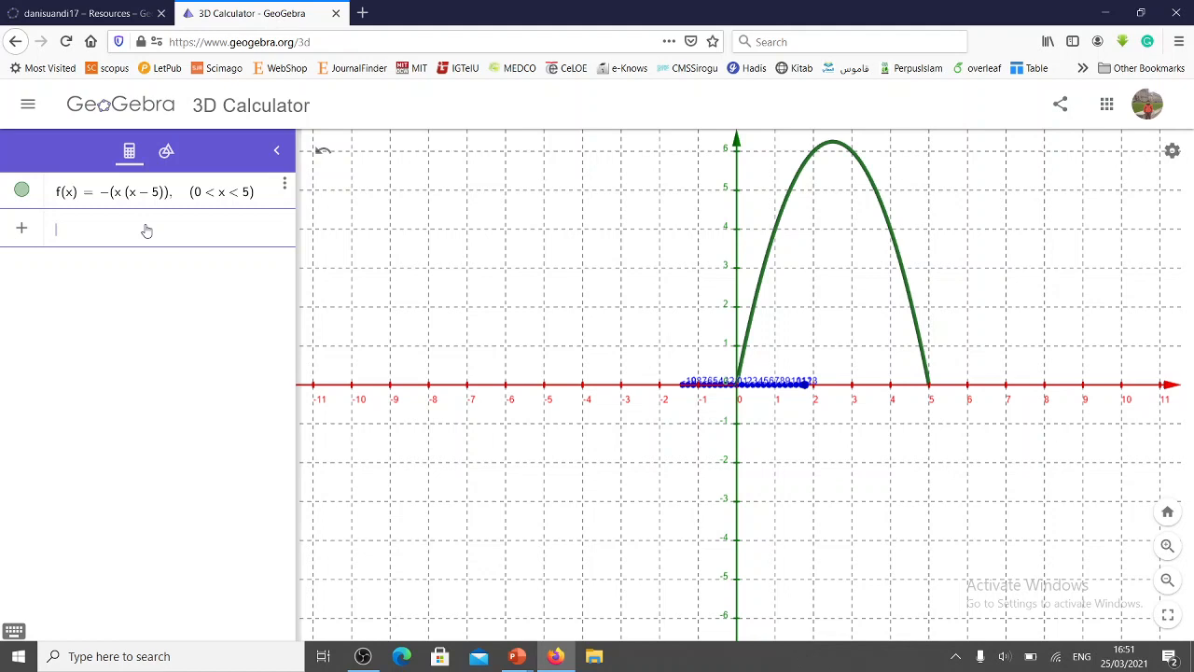
Step: Add the parameter a = 1 as a slider below the function and open its settings
key("Return")
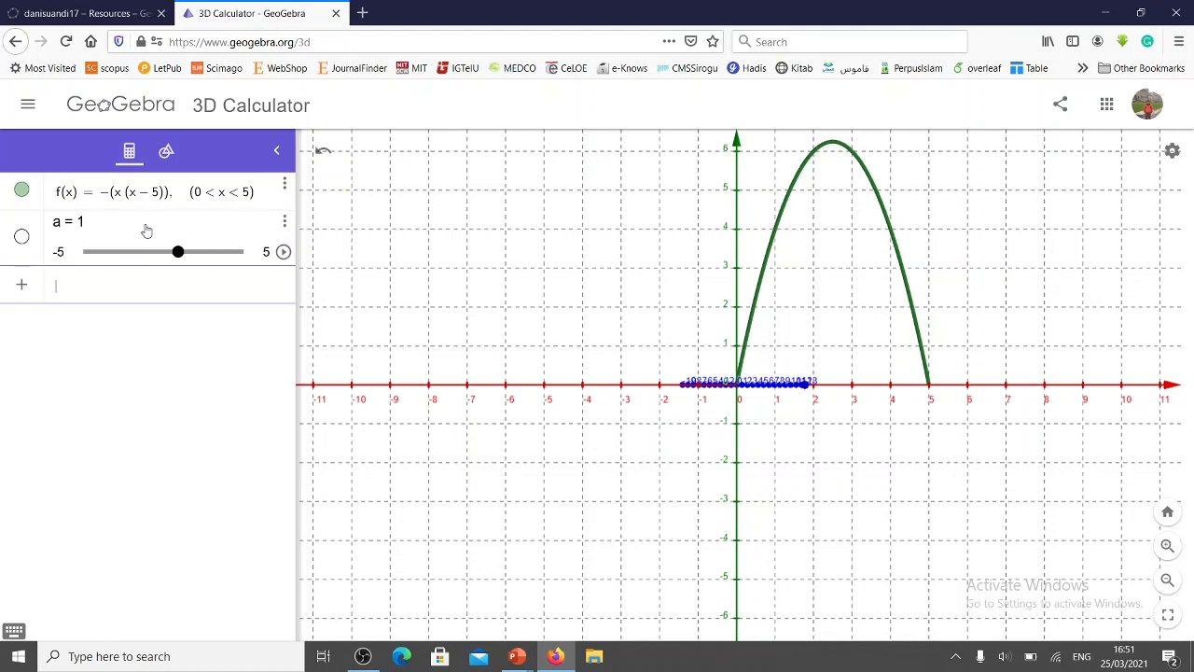
left_click(284, 222)
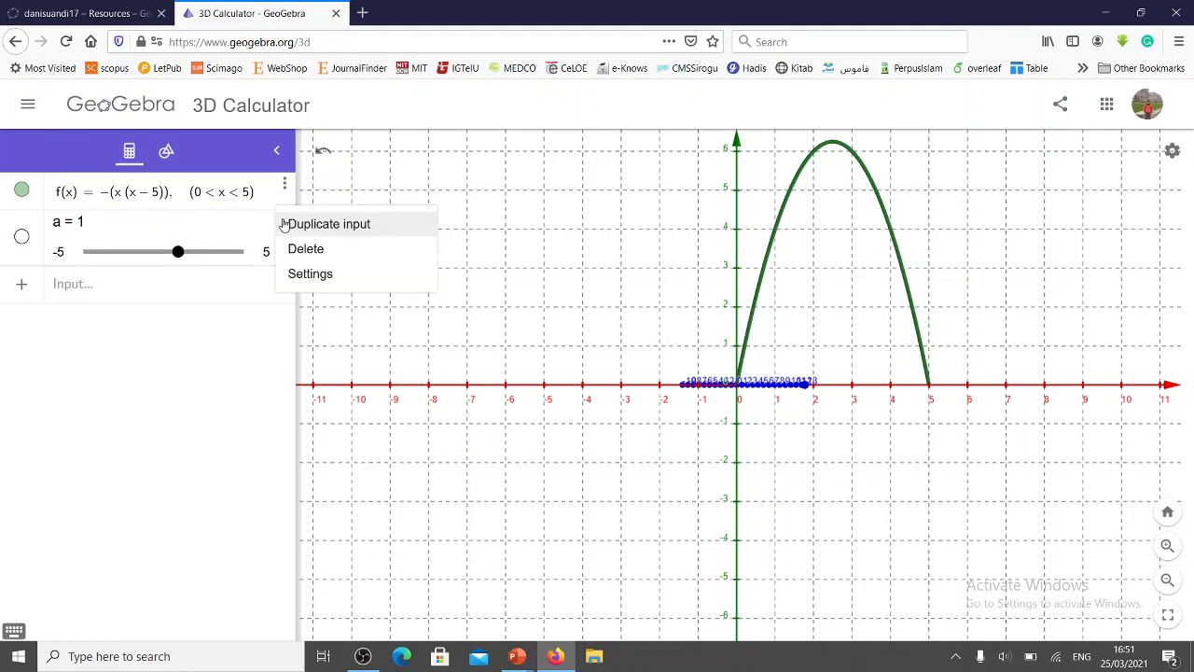
left_click(276, 230)
left_click(283, 224)
left_click(312, 273)
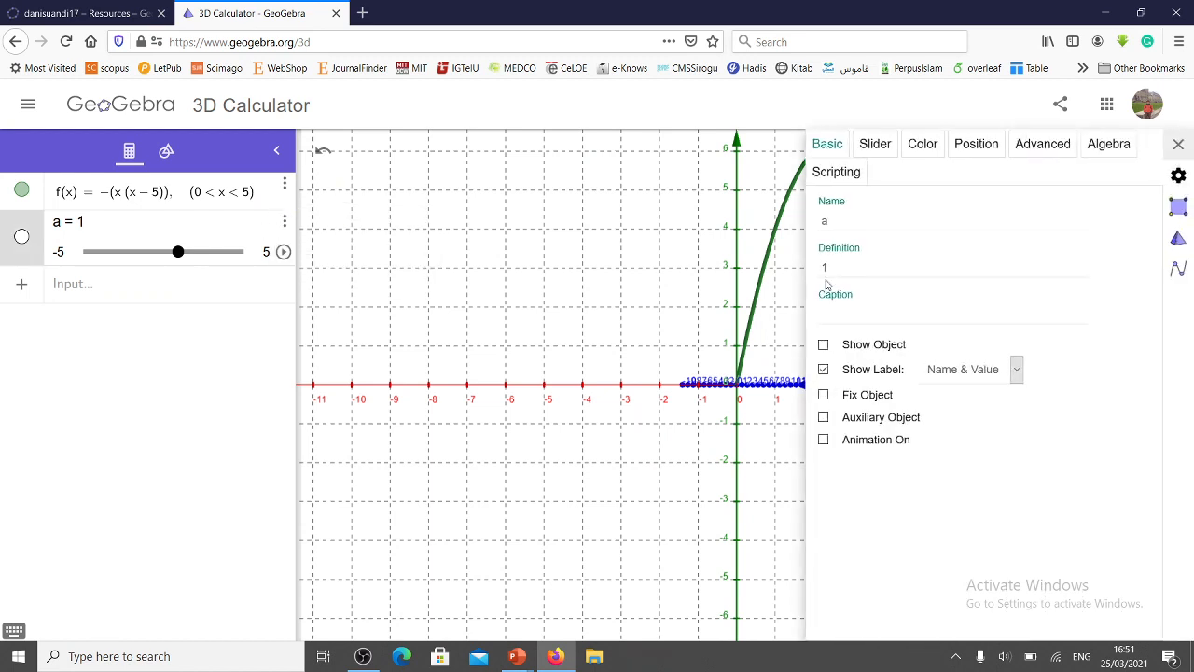
Step: Set slider a's range from 0 to 2pi with increment pi/180, close its settings, and set a to 0
left_click(827, 220)
left_click(873, 149)
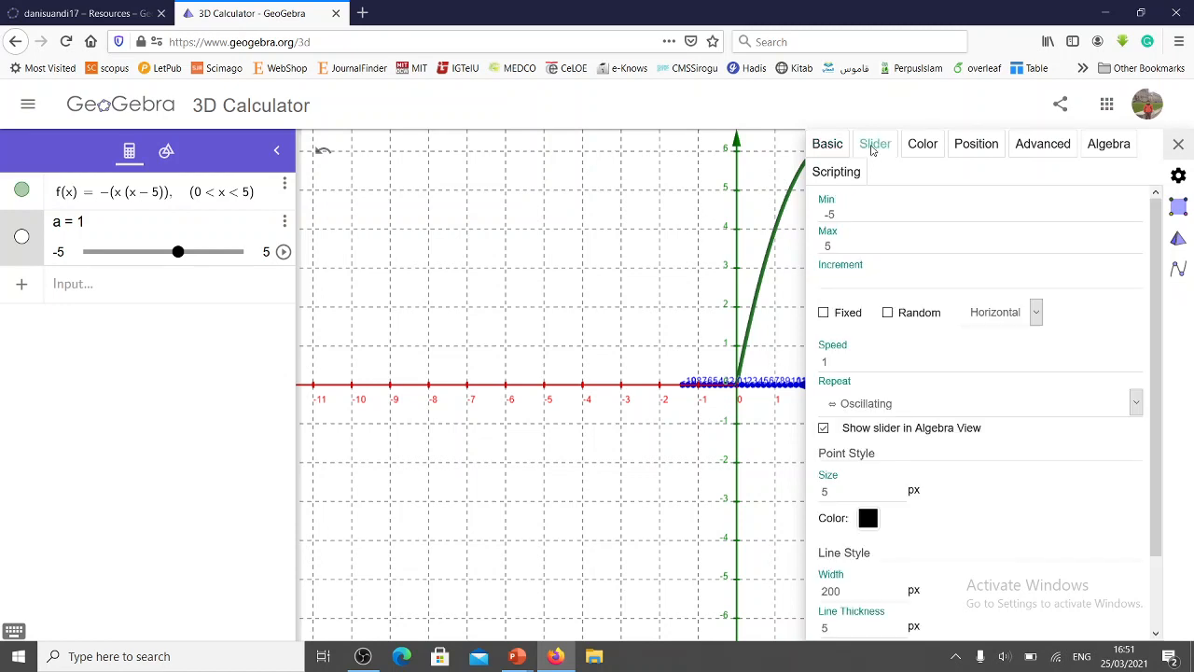
left_click_drag(851, 214, 793, 211)
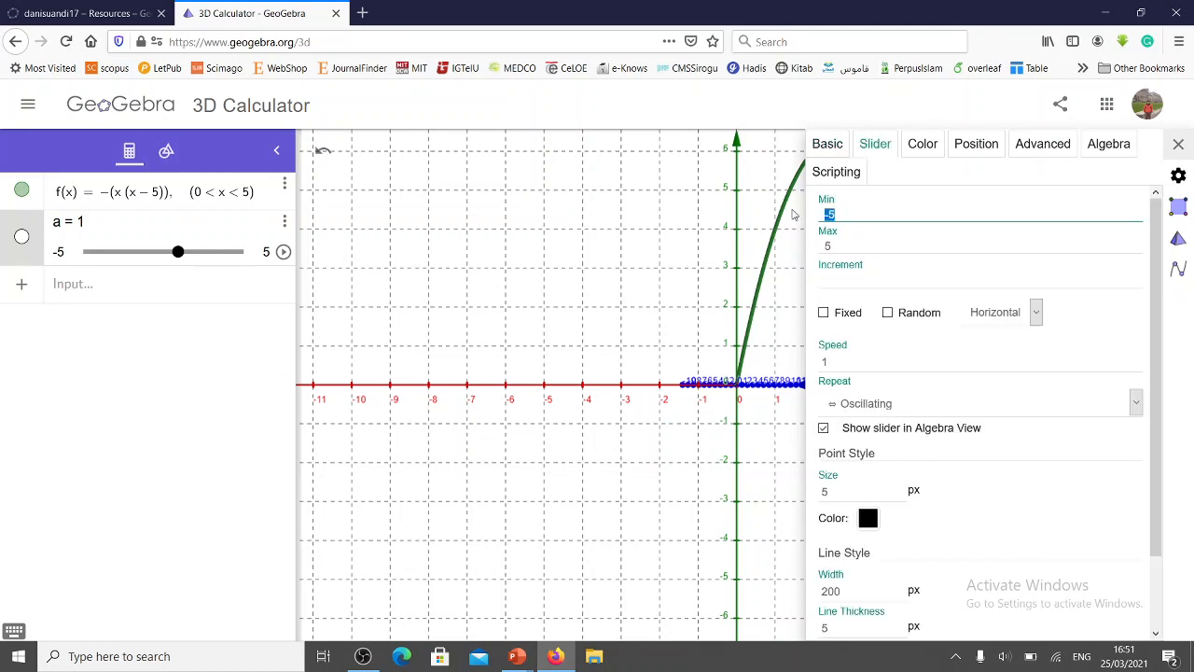
type("0")
left_click_drag(830, 245, 802, 240)
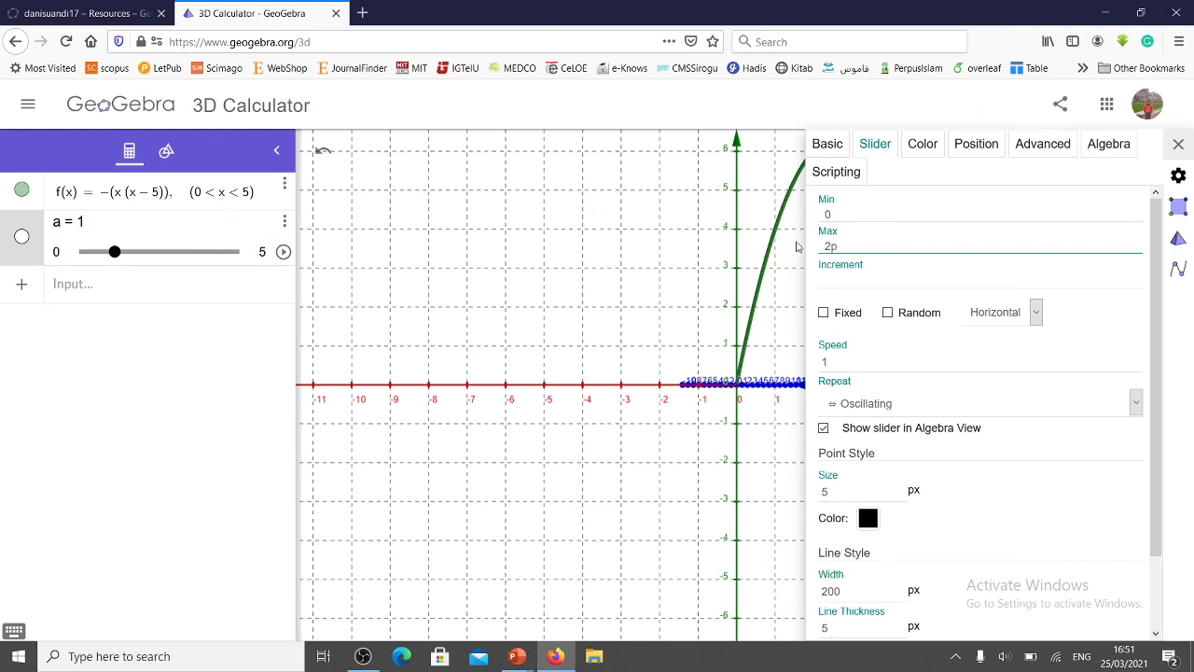
left_click(837, 283)
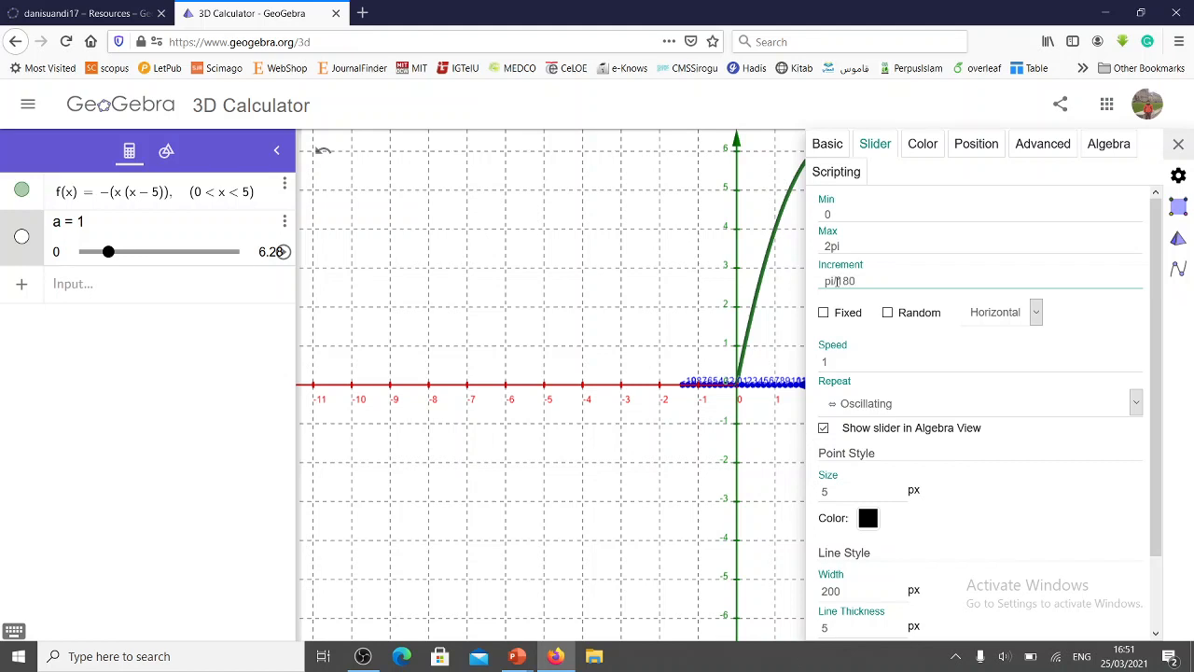
left_click(843, 246)
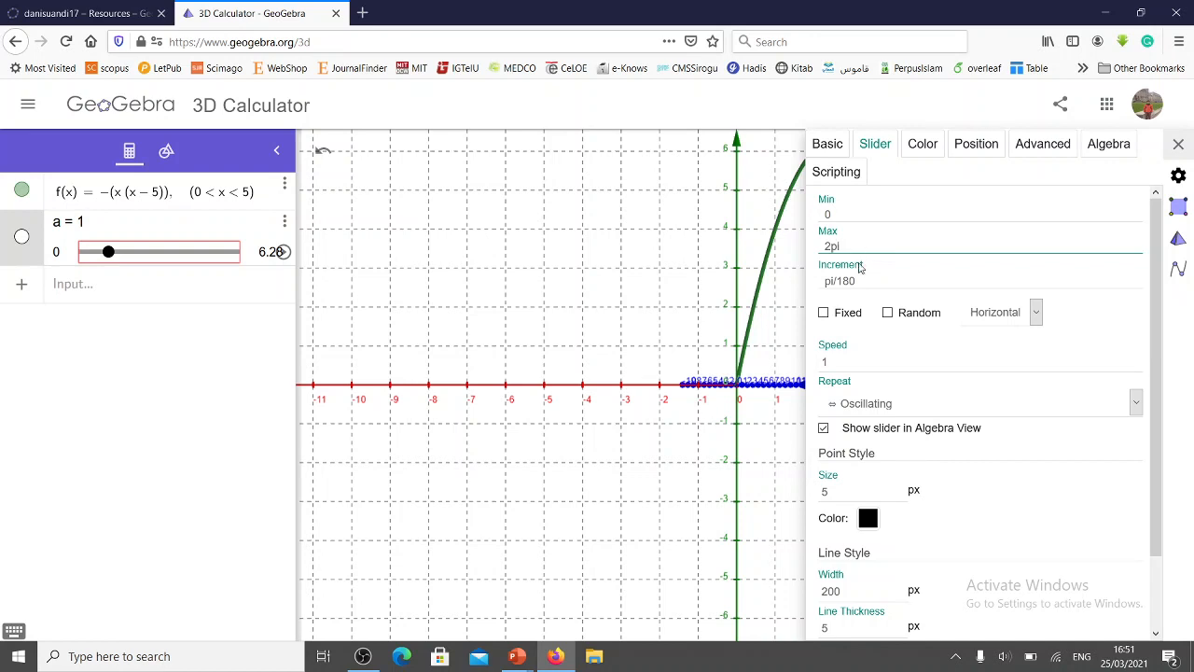
left_click(1178, 146)
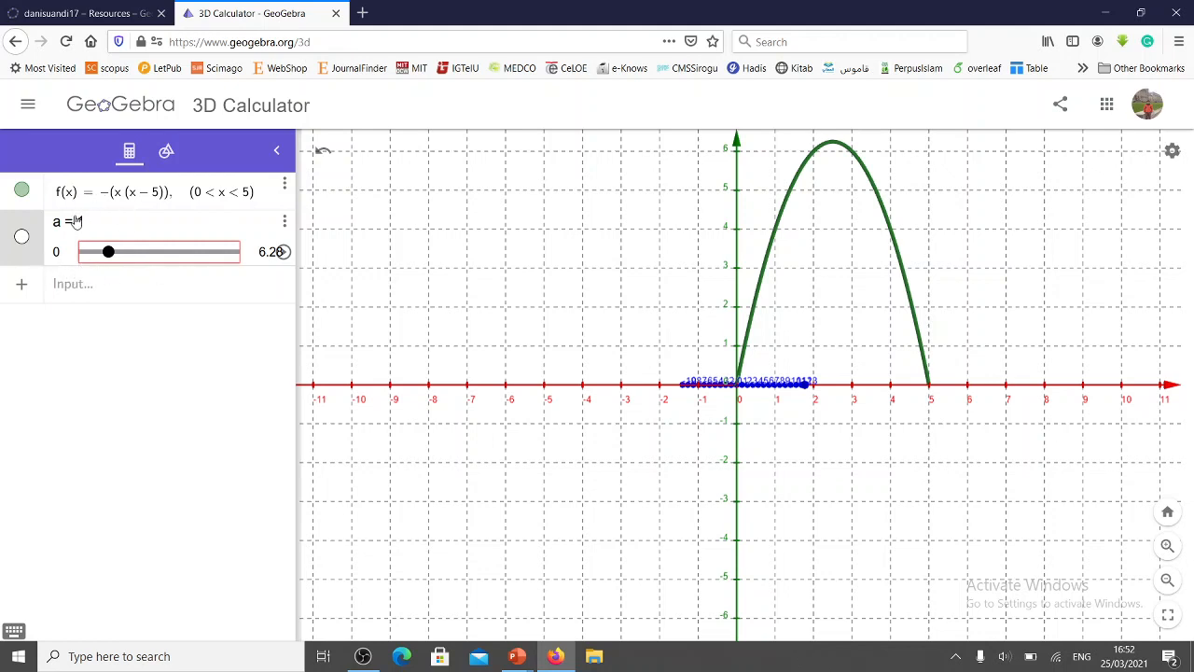
left_click(79, 286)
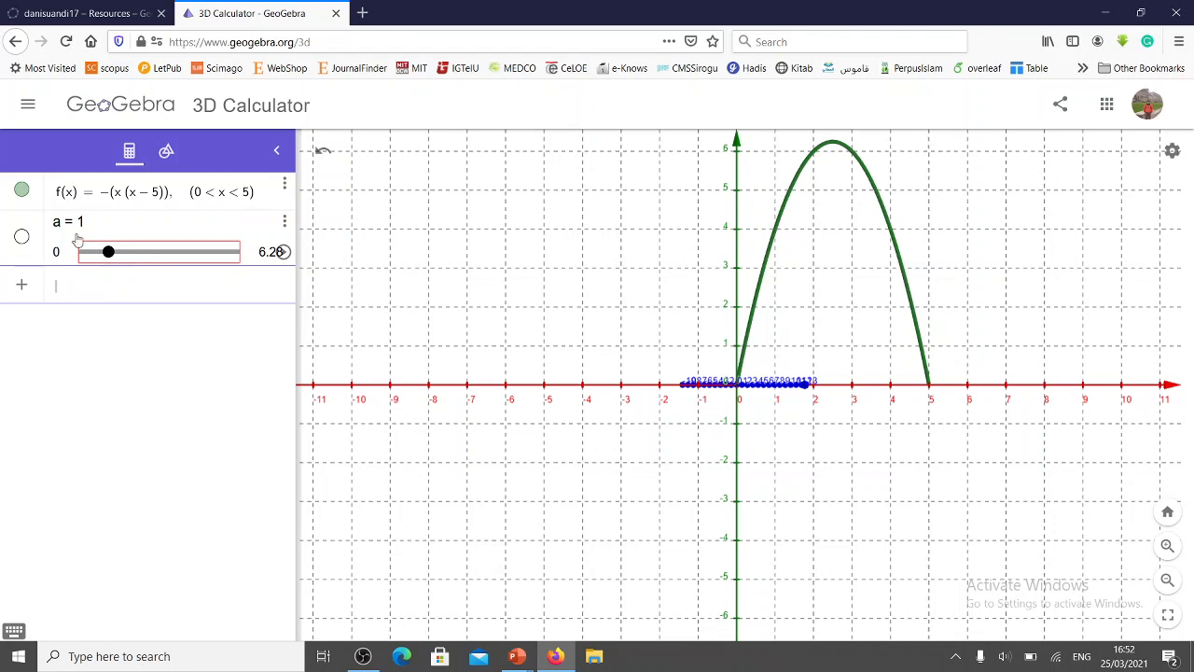
left_click_drag(111, 252, 38, 250)
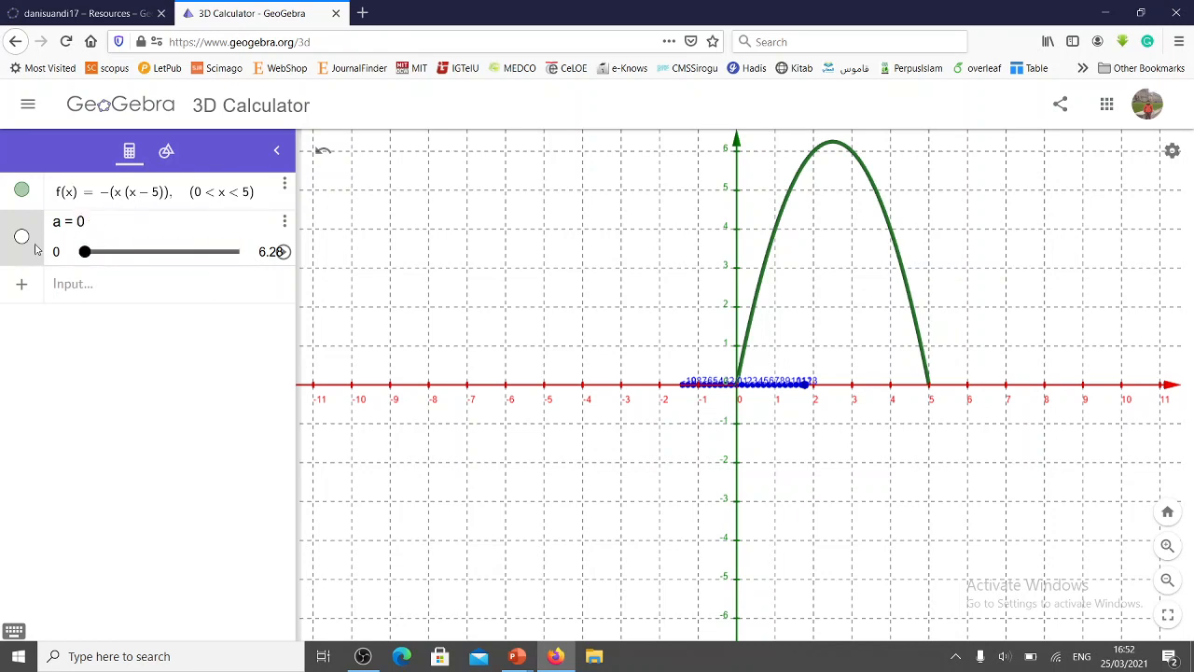
Step: Create the surface of revolution Surface(f(x), a, yAxis) below slider a
left_click(74, 294)
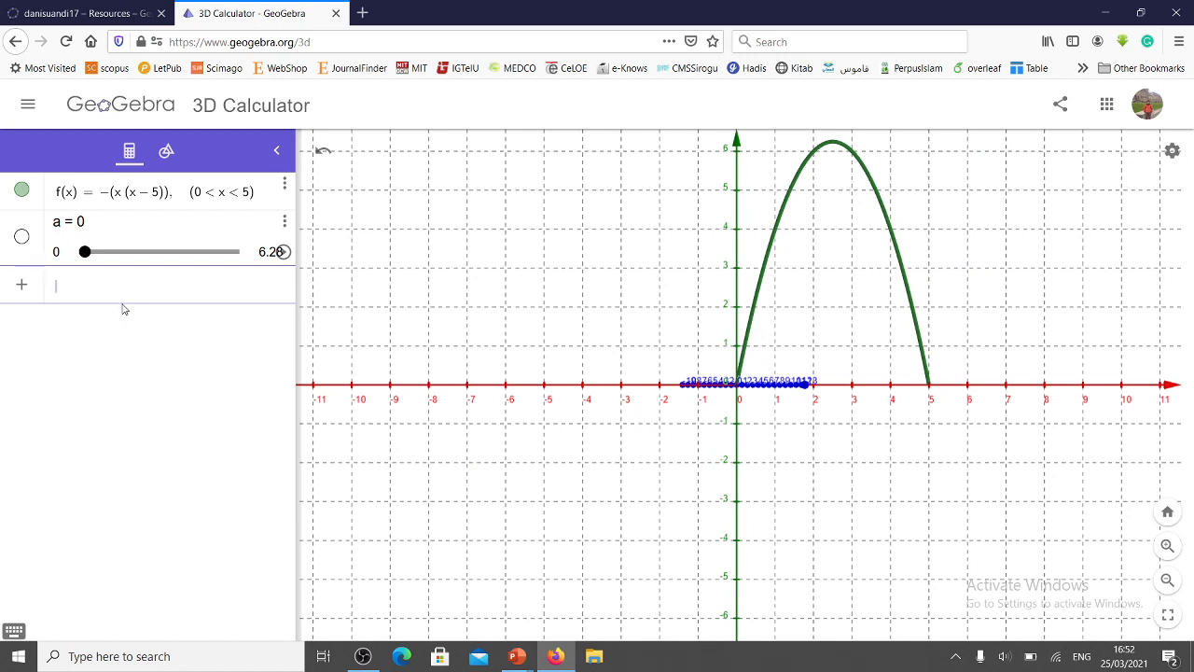
type("Surv")
key("BackSpace")
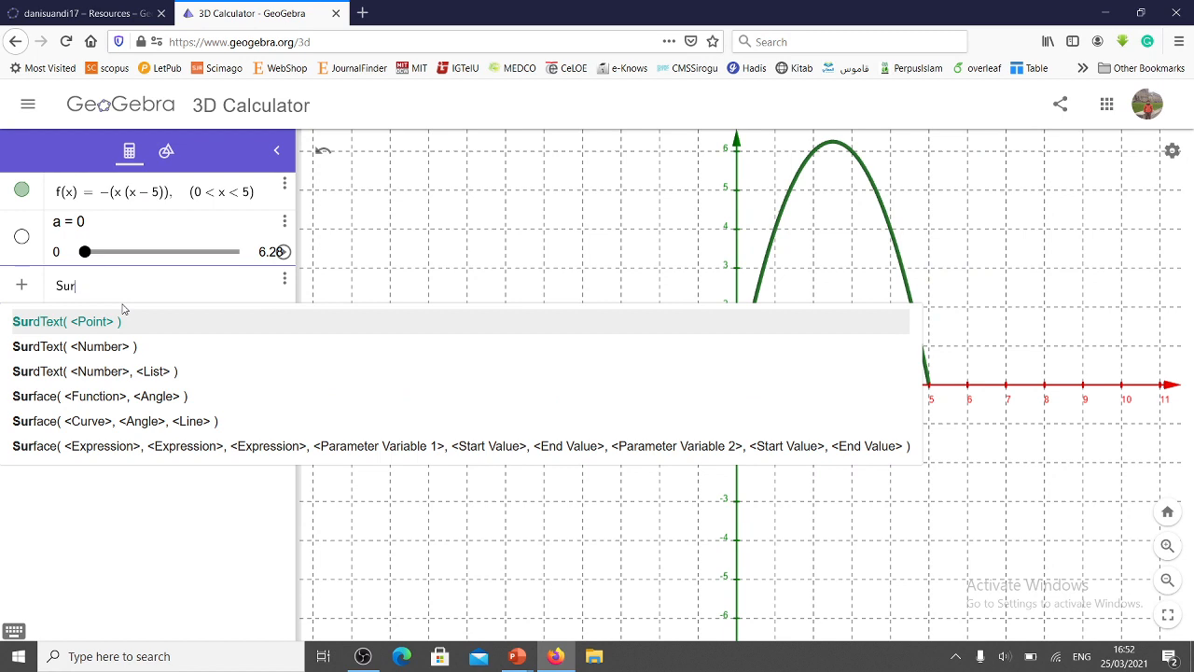
type("f")
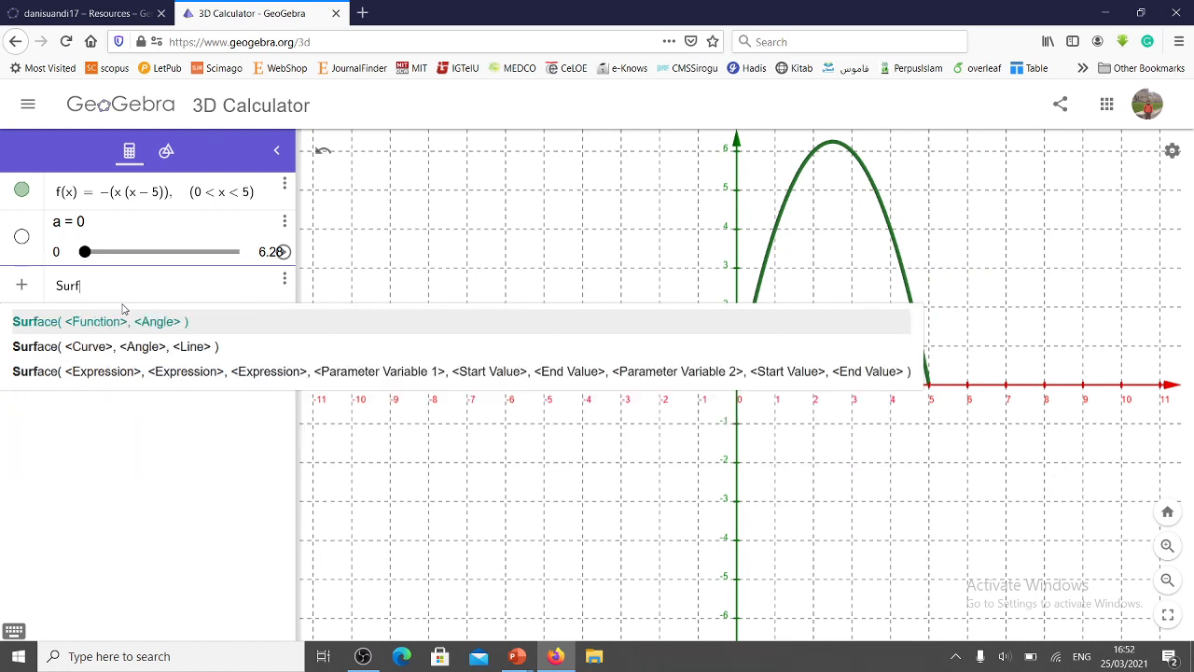
key("Down")
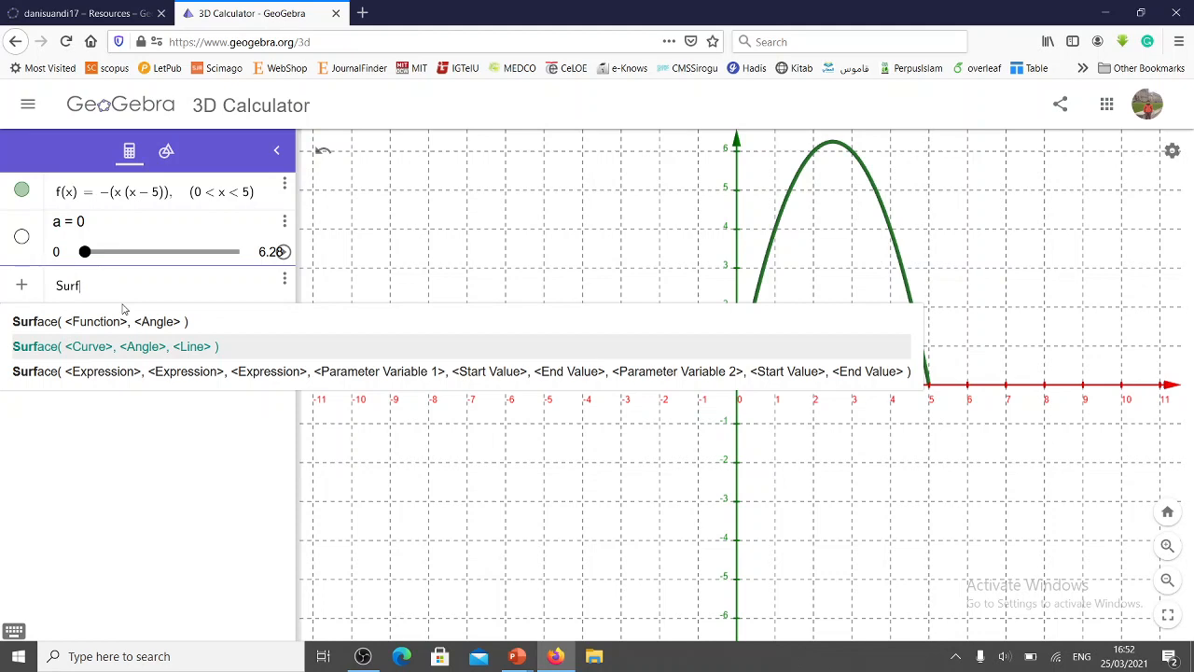
key("Return")
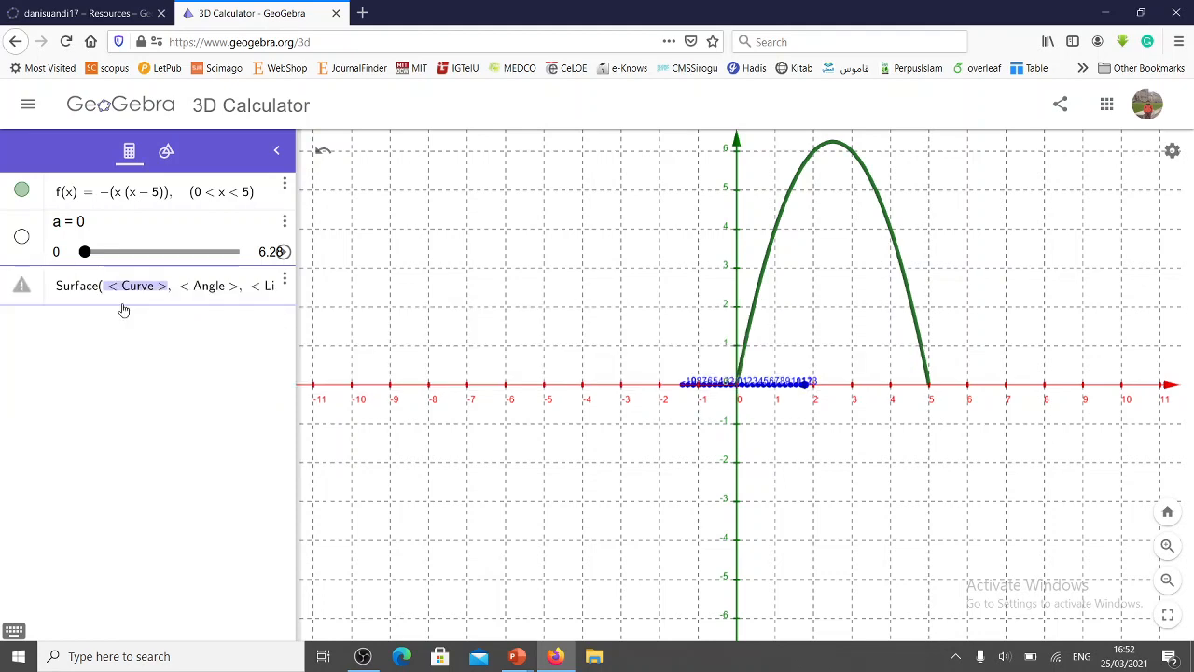
type("f(")
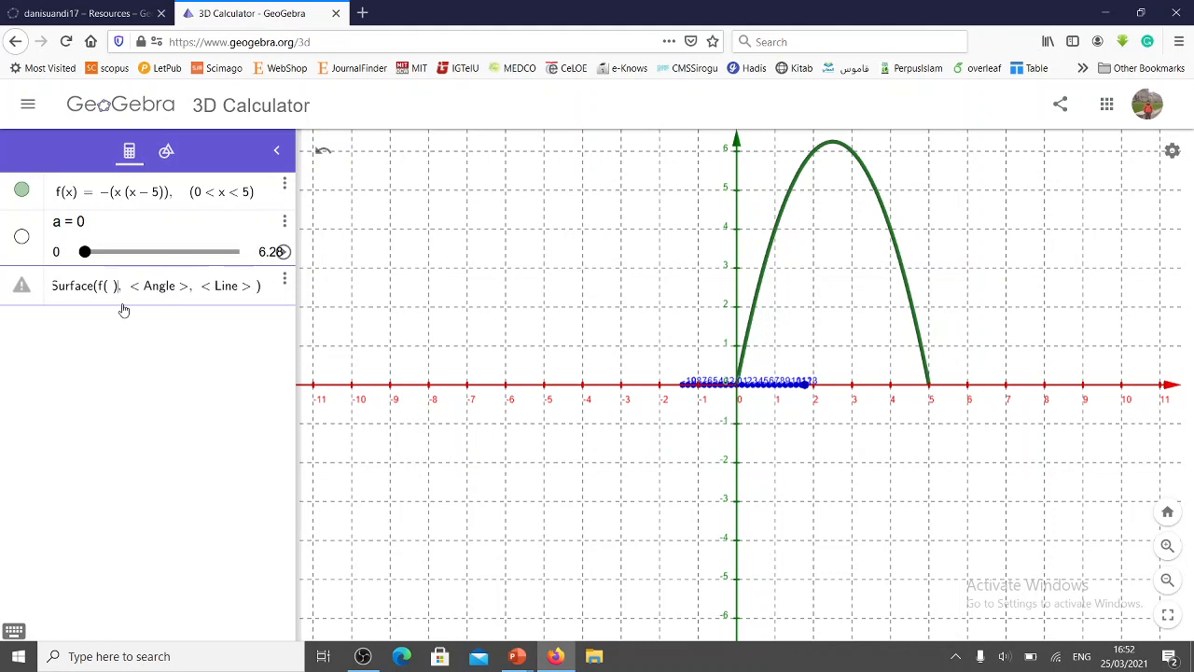
type("x")
key("Tab")
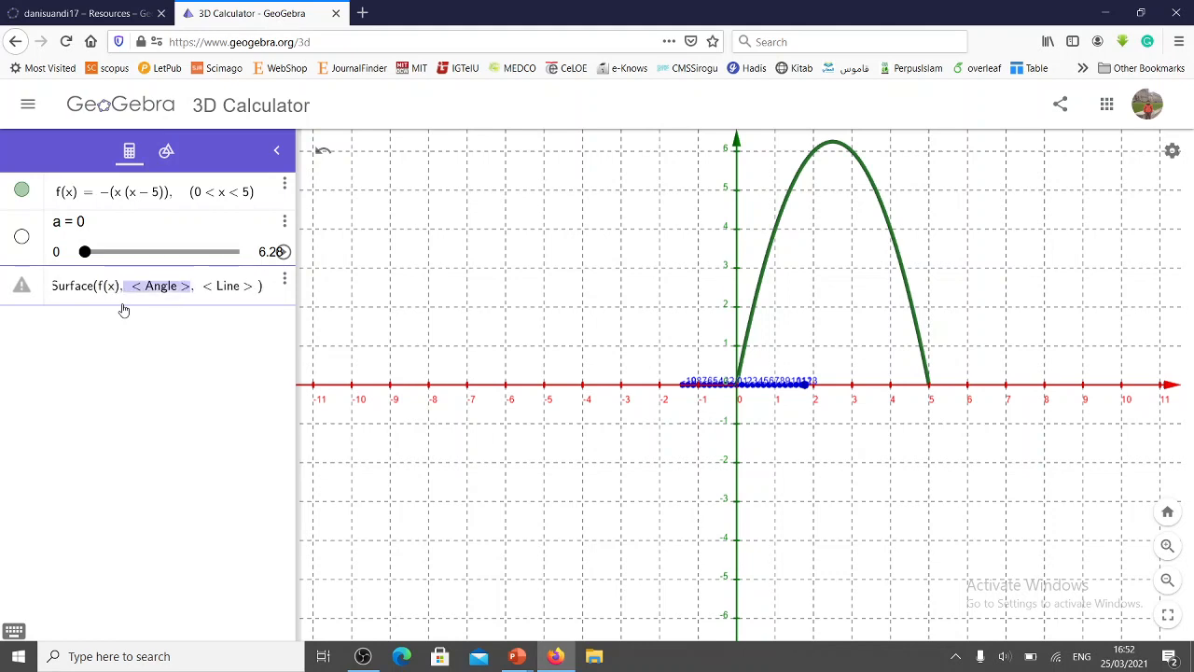
type("a")
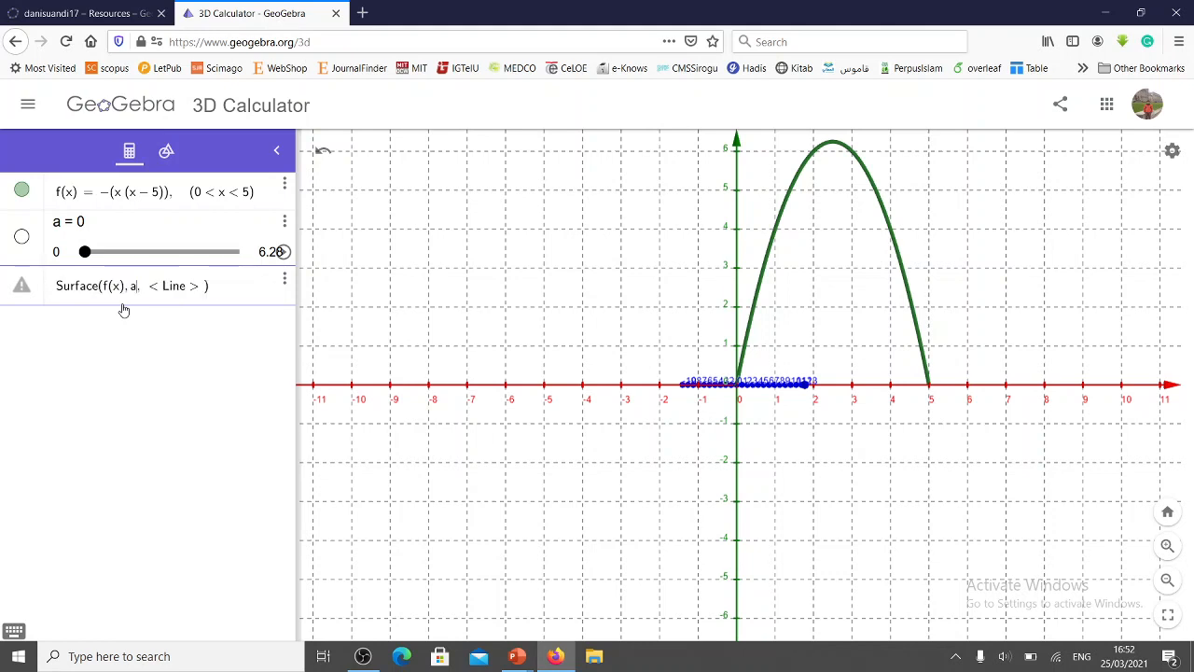
key("Tab")
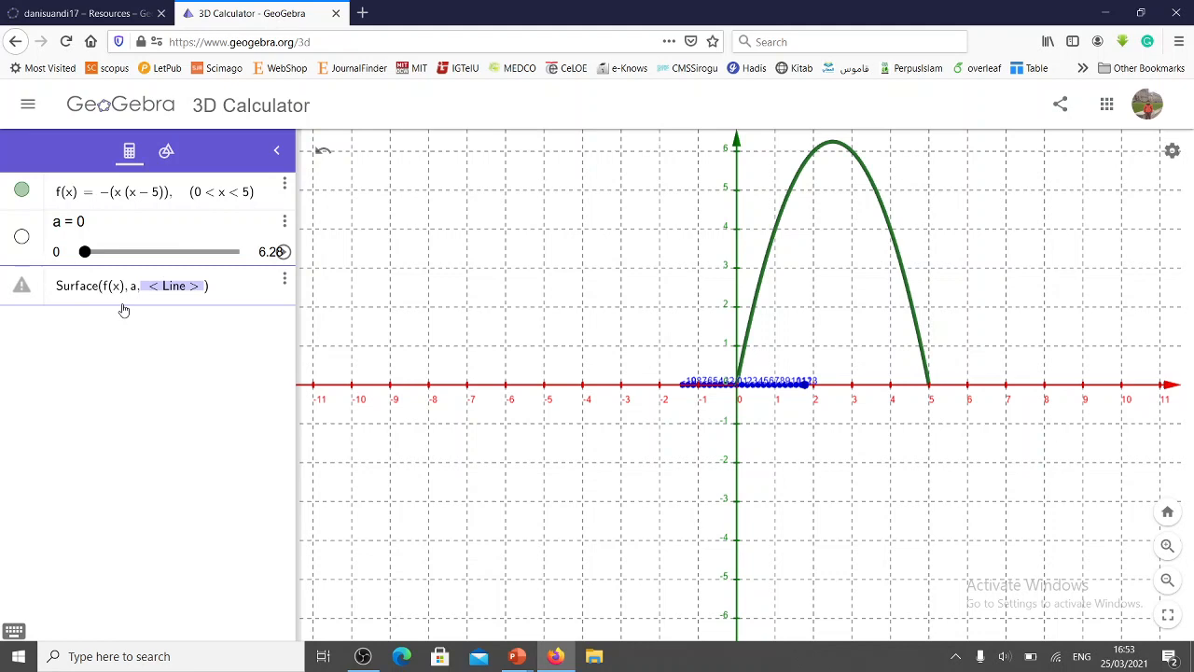
type("yAxis")
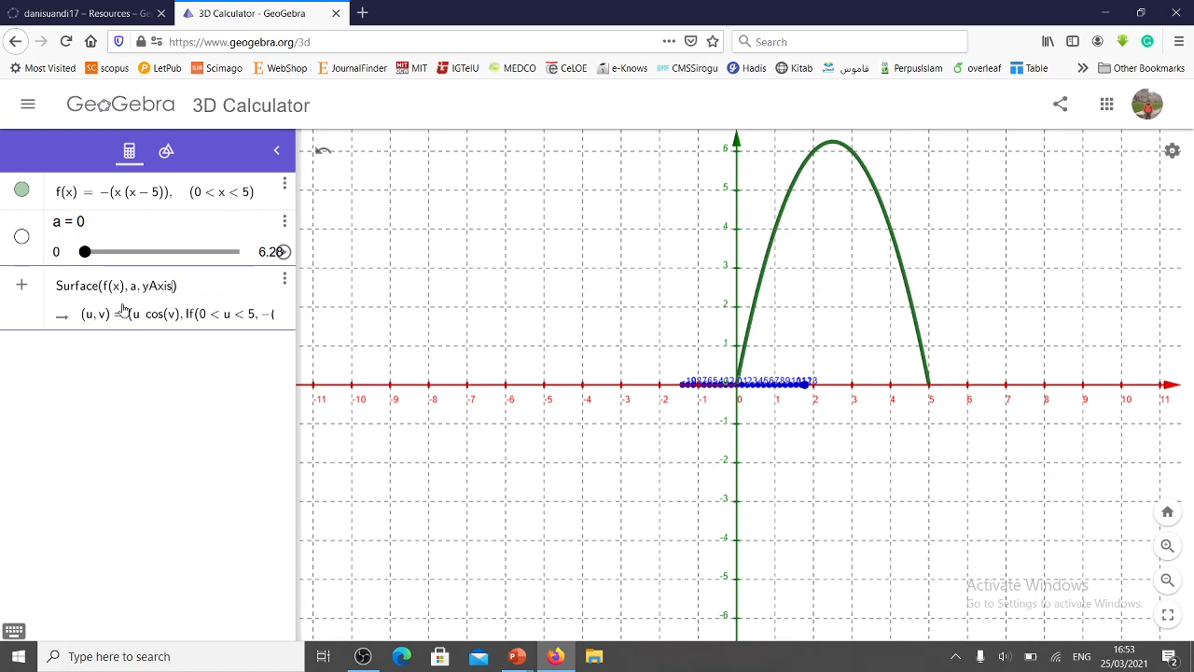
key("Return")
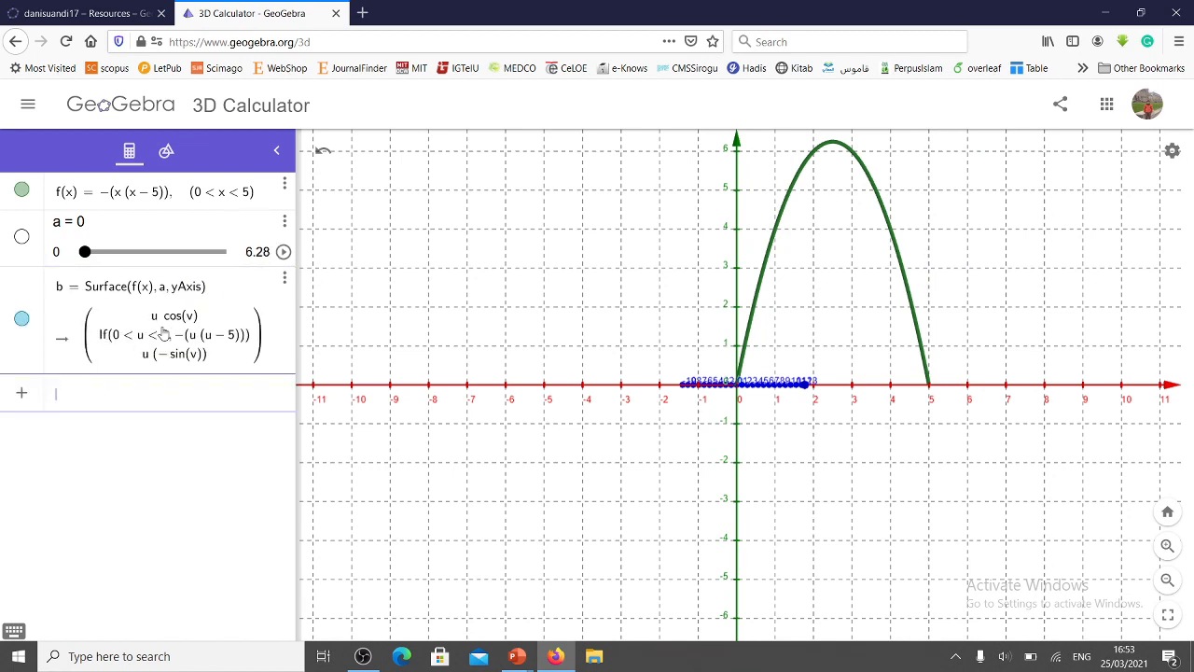
Step: Set slider a to about 4 and inspect the partly revolved surface from an oblique, zoomed-out view
left_click(85, 254)
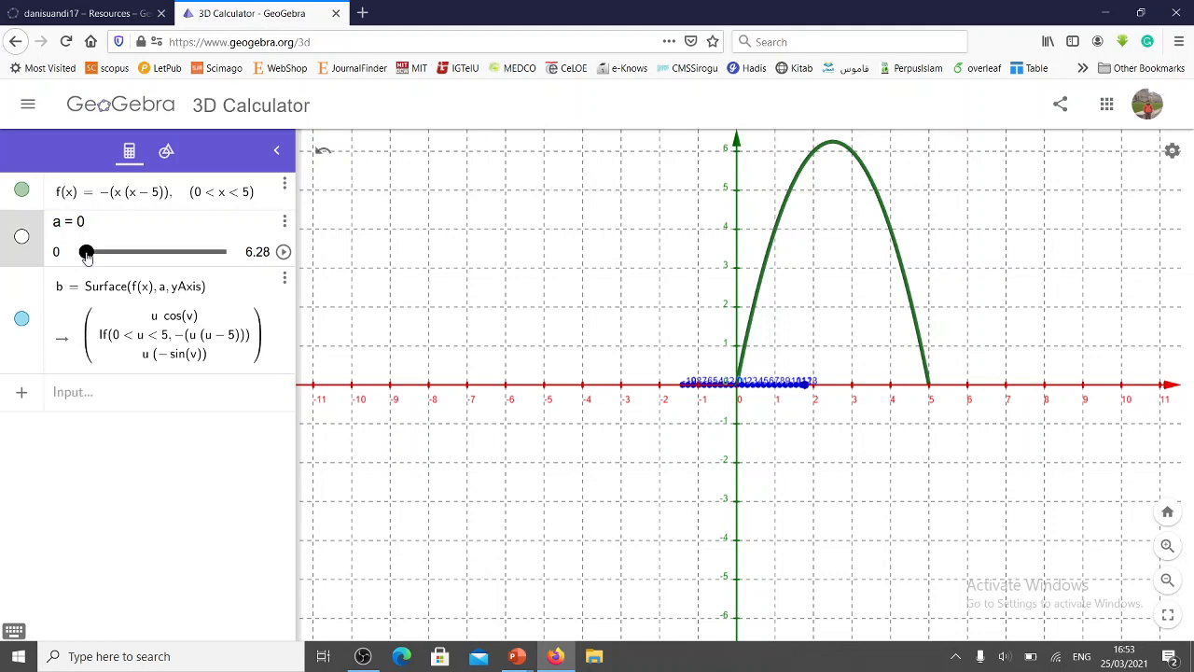
left_click_drag(84, 254, 175, 245)
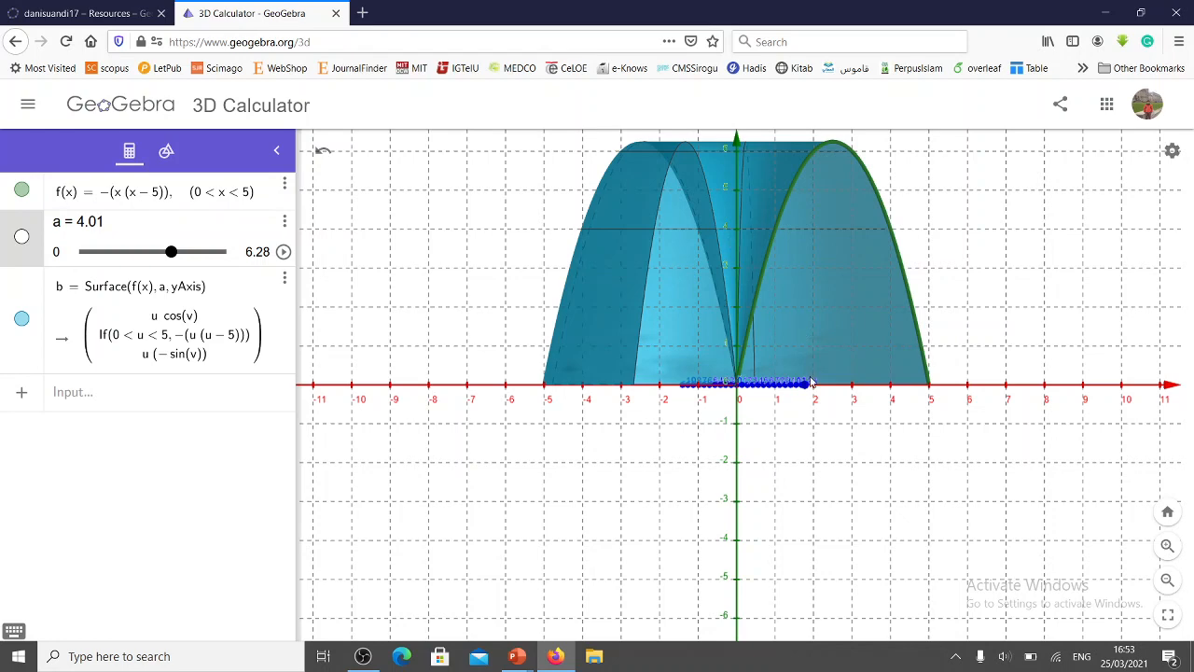
left_click_drag(804, 400, 770, 425)
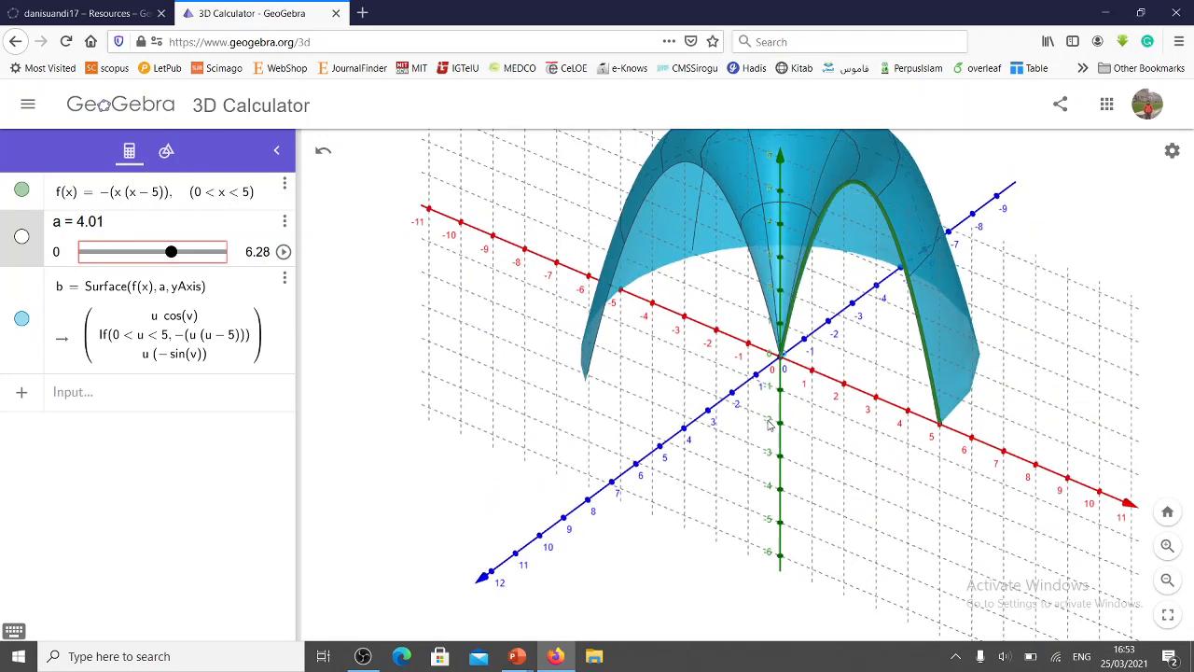
scroll(770, 425, "down", 3)
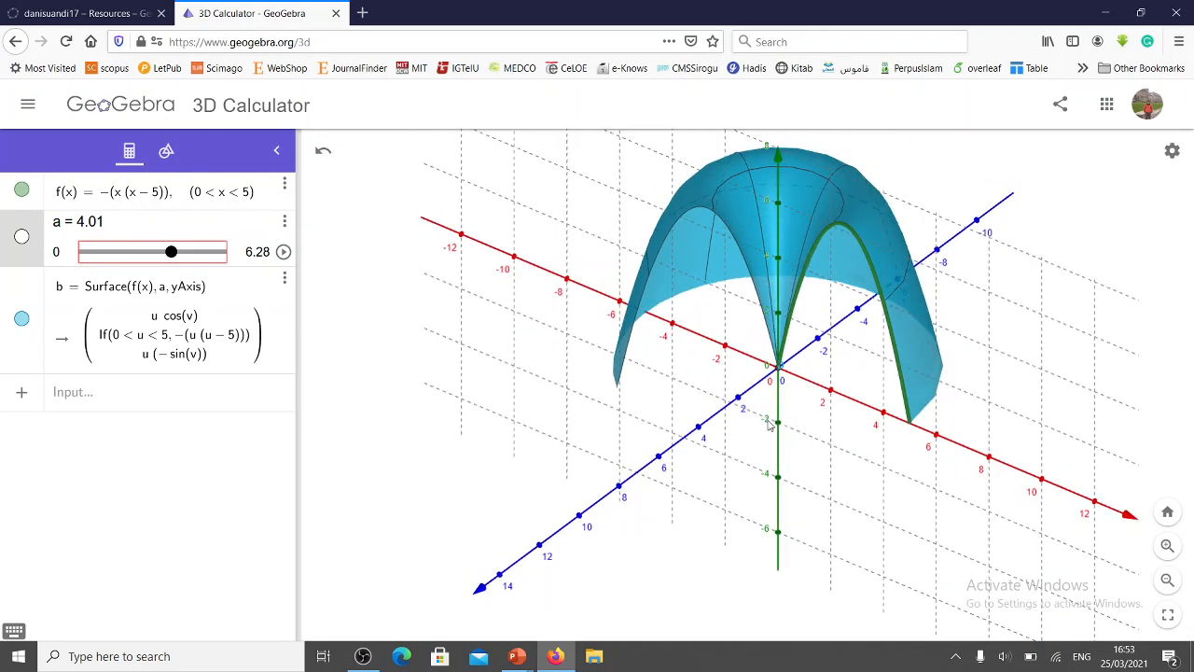
scroll(770, 424, "down", 2)
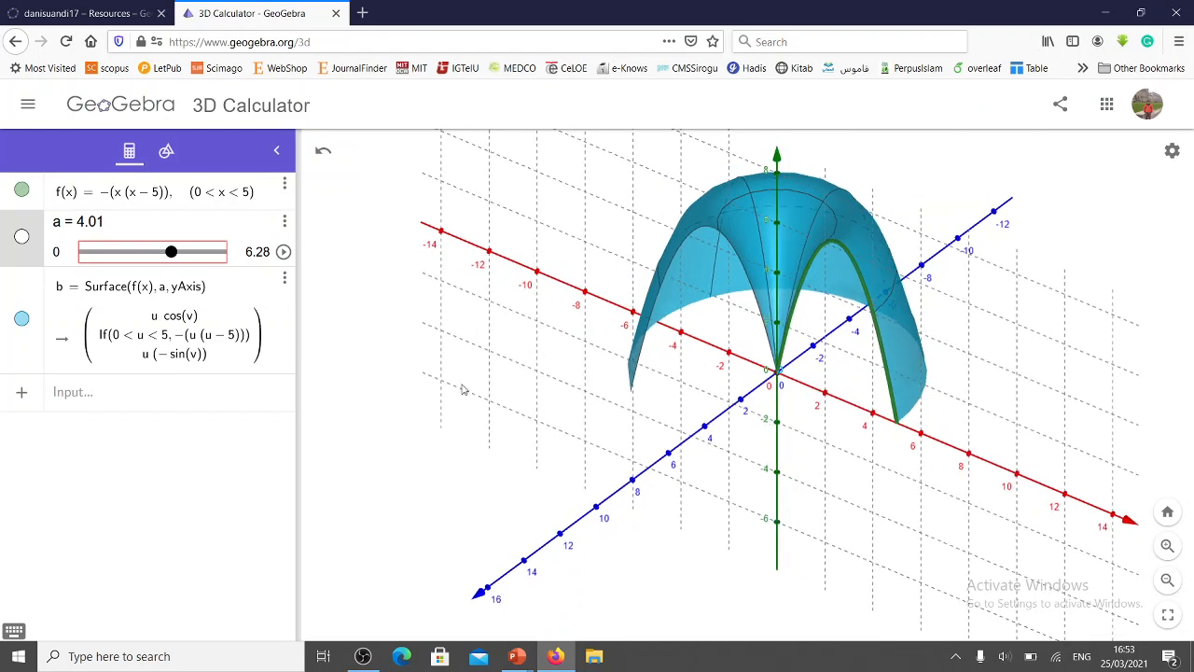
Step: Animate slider a, raise the animation speed to 6×, and pause the animation
left_click(283, 251)
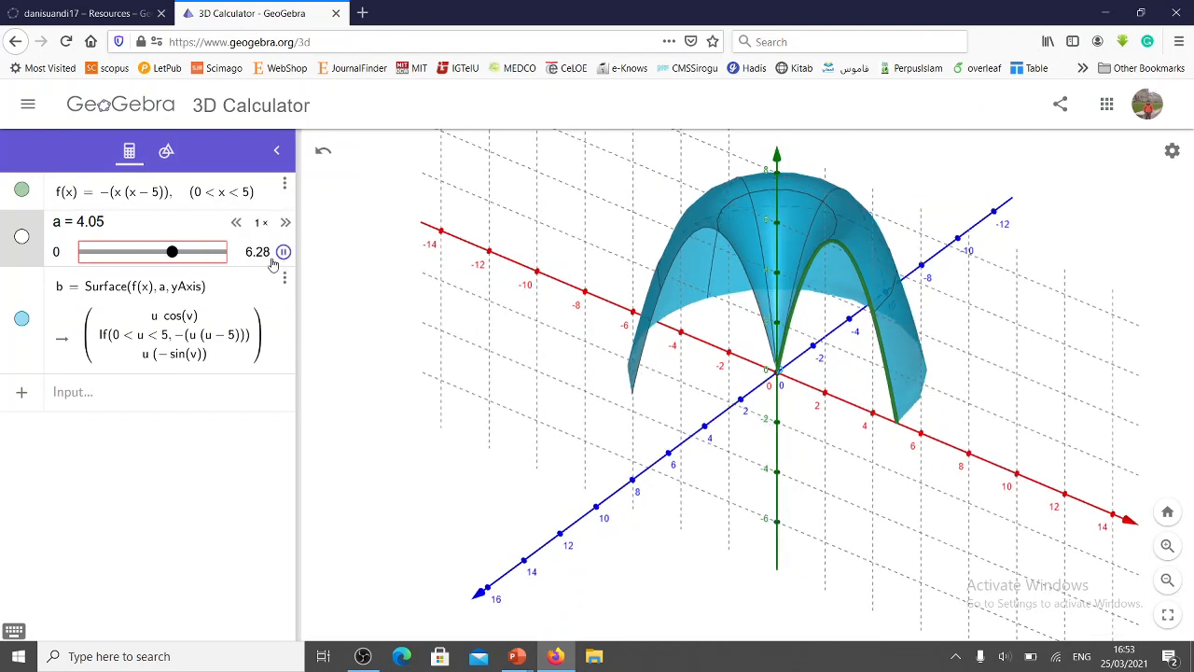
left_click(287, 224)
left_click(287, 224)
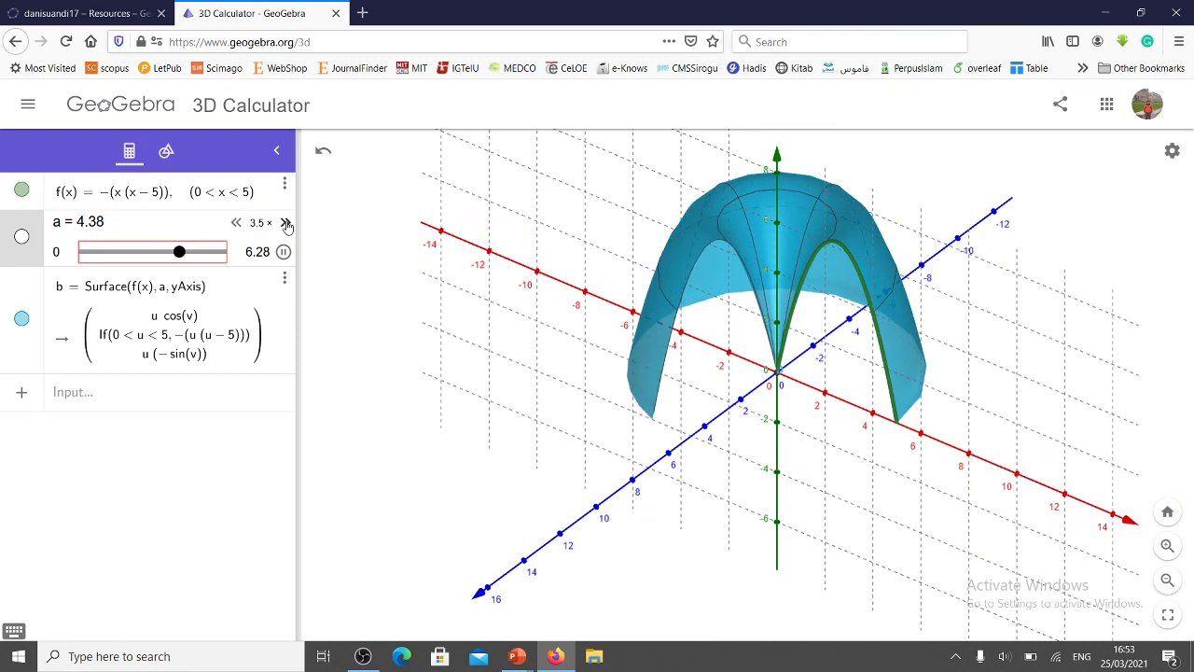
left_click(287, 224)
left_click(286, 224)
left_click(287, 224)
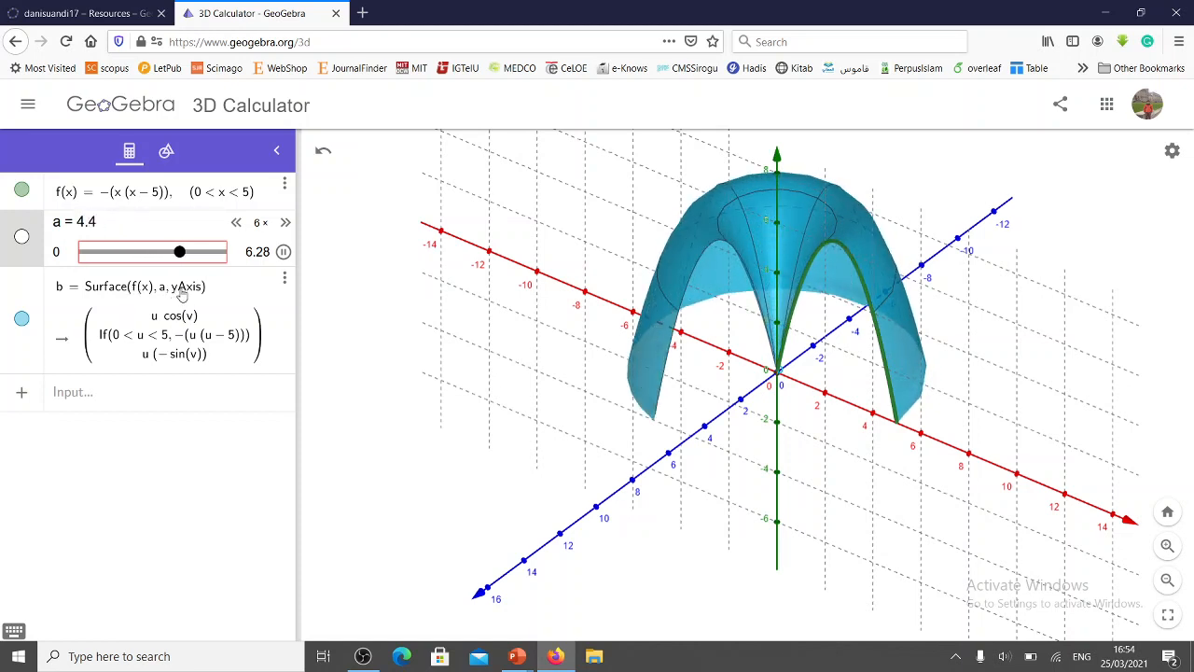
left_click(283, 253)
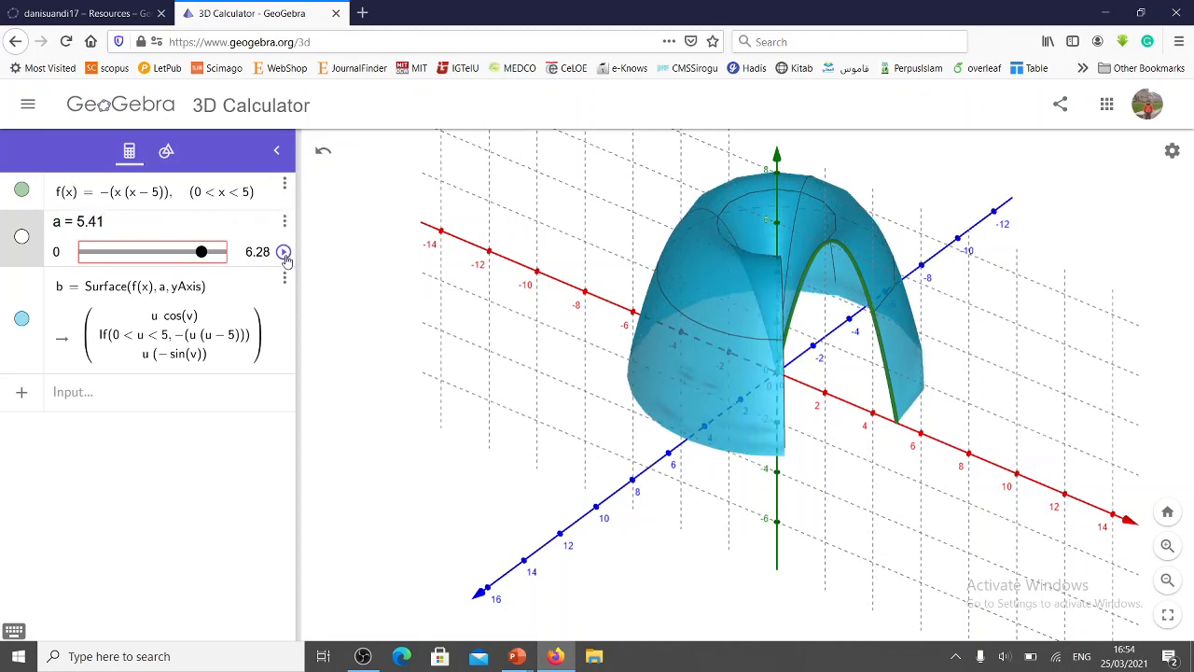
Step: Change the surface's rotation axis from yAxis to xAxis in its definition
left_click(177, 293)
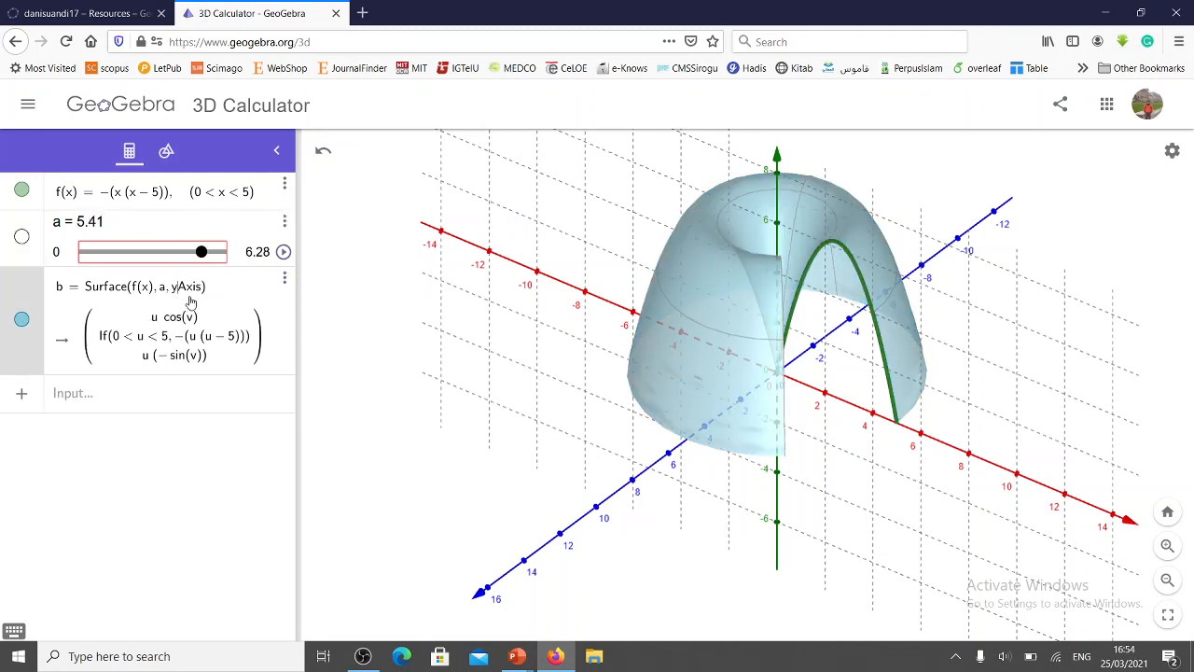
key("BackSpace")
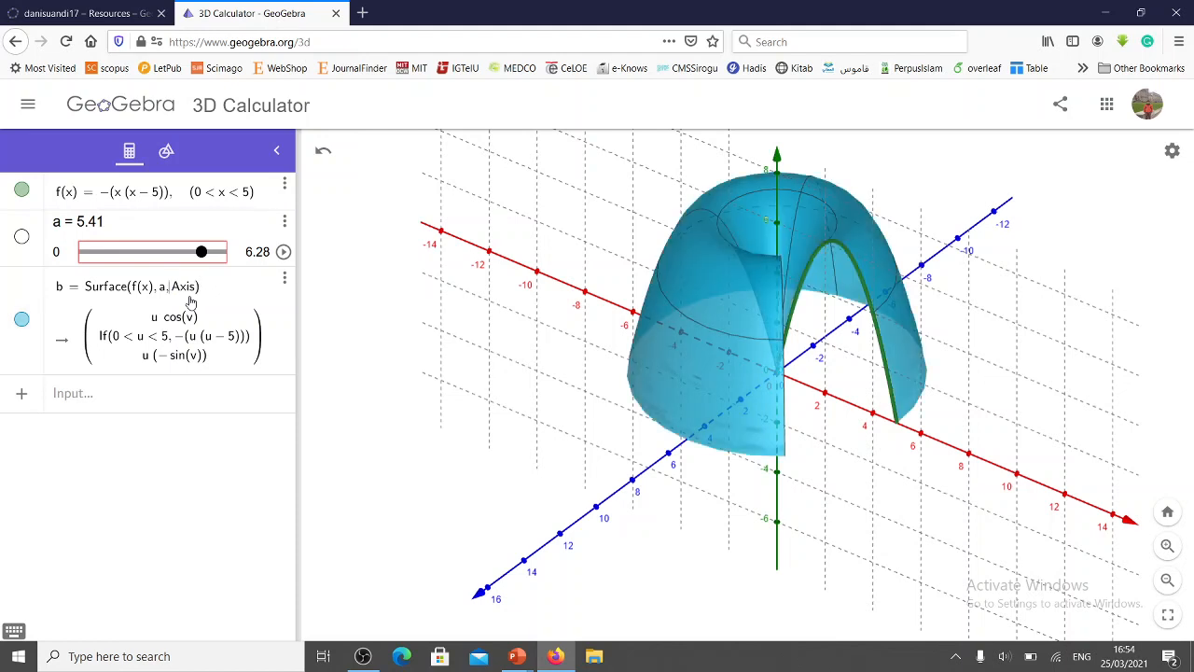
type("x")
key("Return")
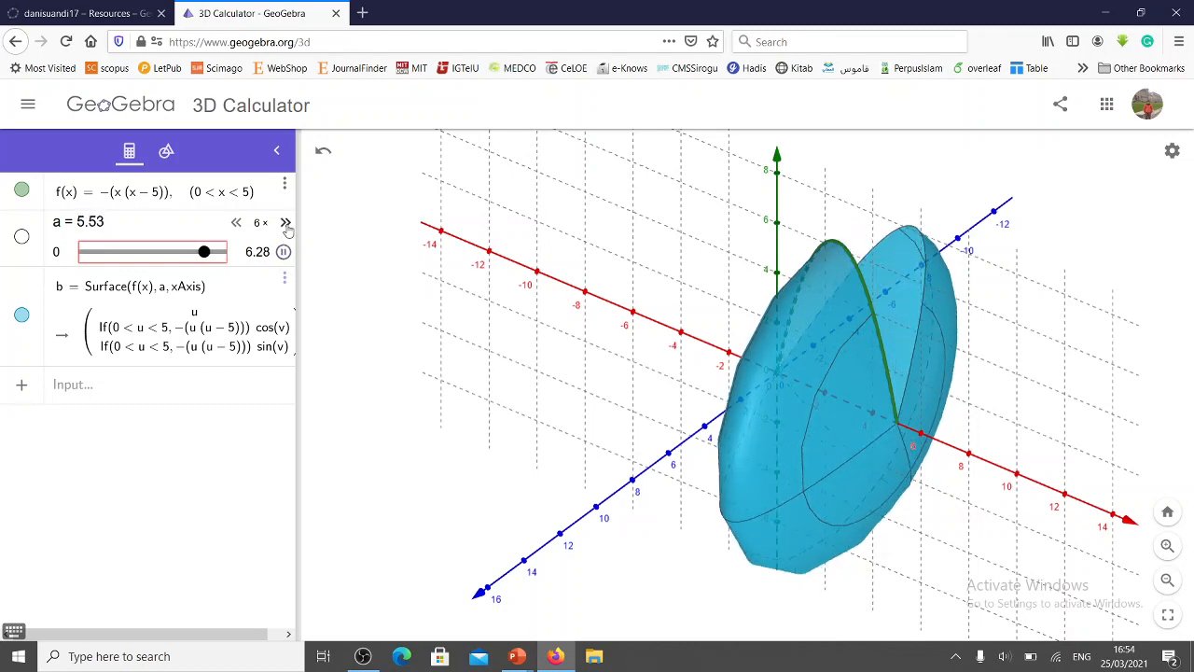
Step: Raise slider a's animation speed to 10× and examine the solid revolving about the x-axis from several sides
left_click(285, 222)
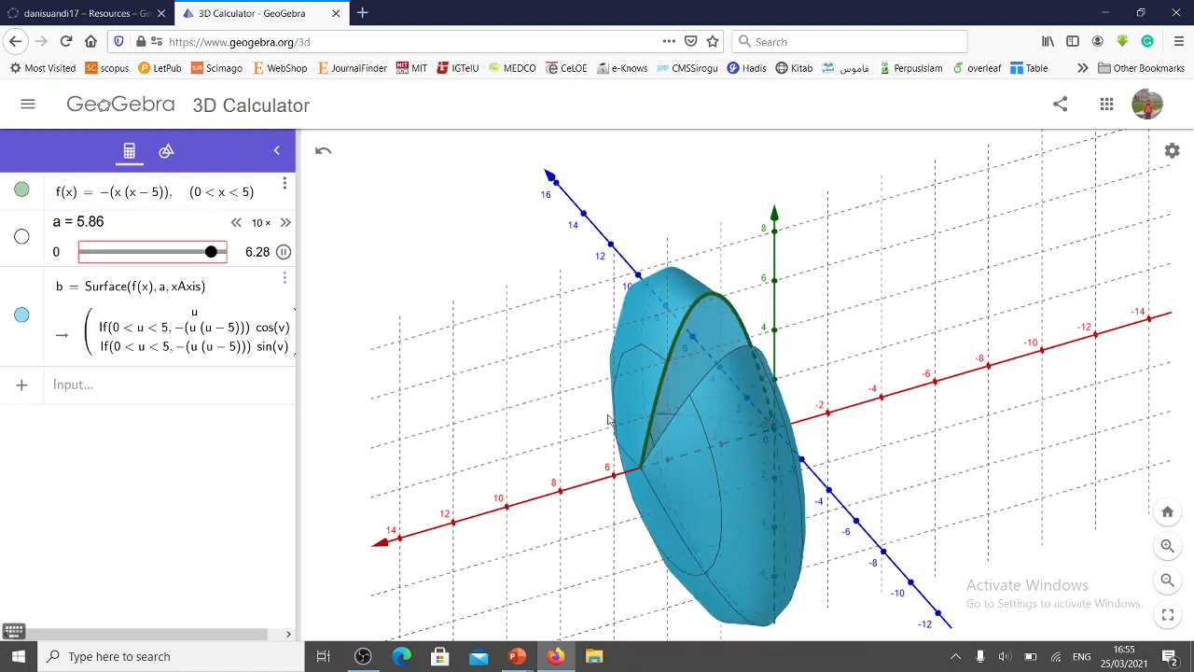
left_click_drag(616, 416, 657, 407)
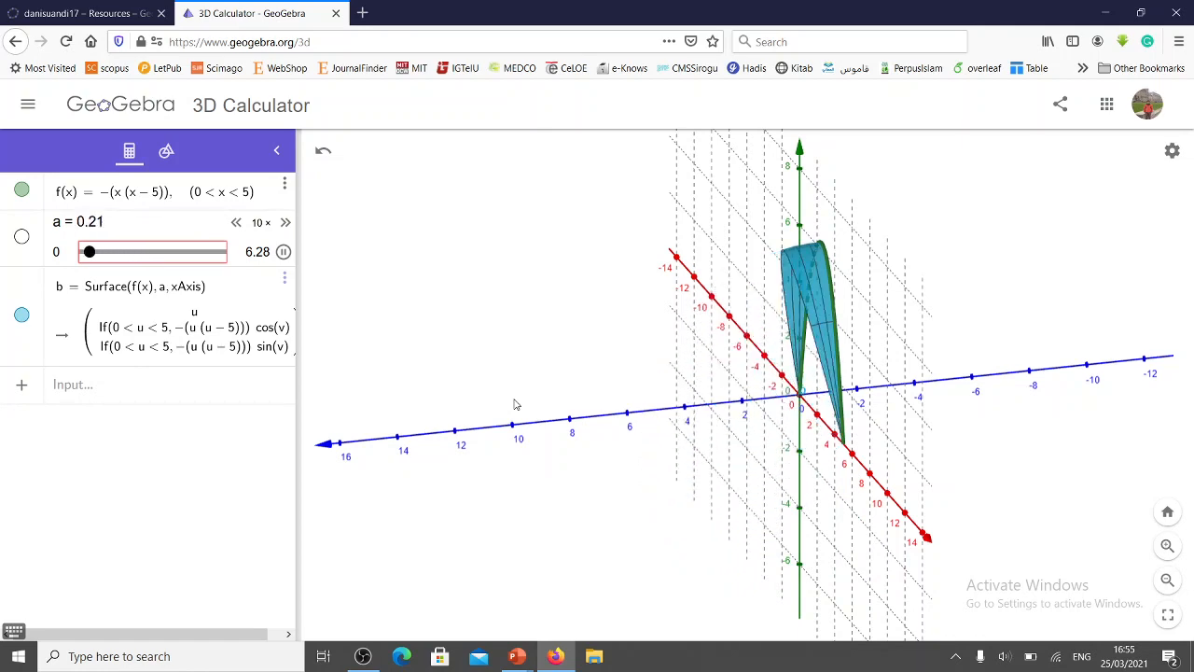
left_click_drag(637, 358, 665, 358)
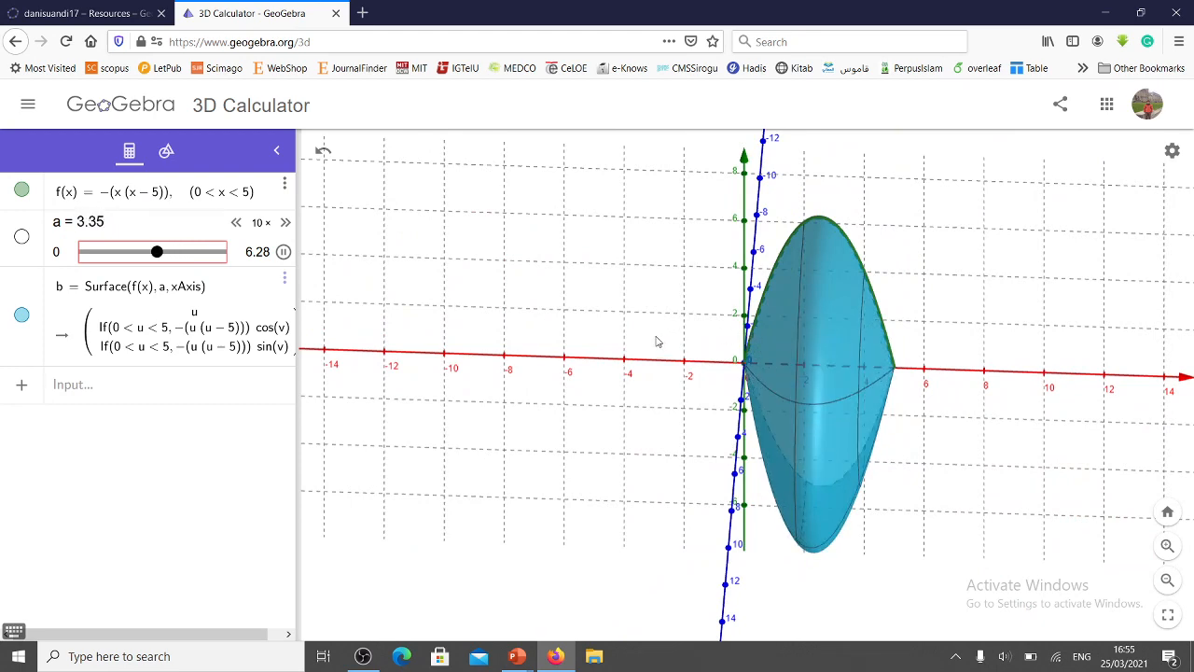
key("super")
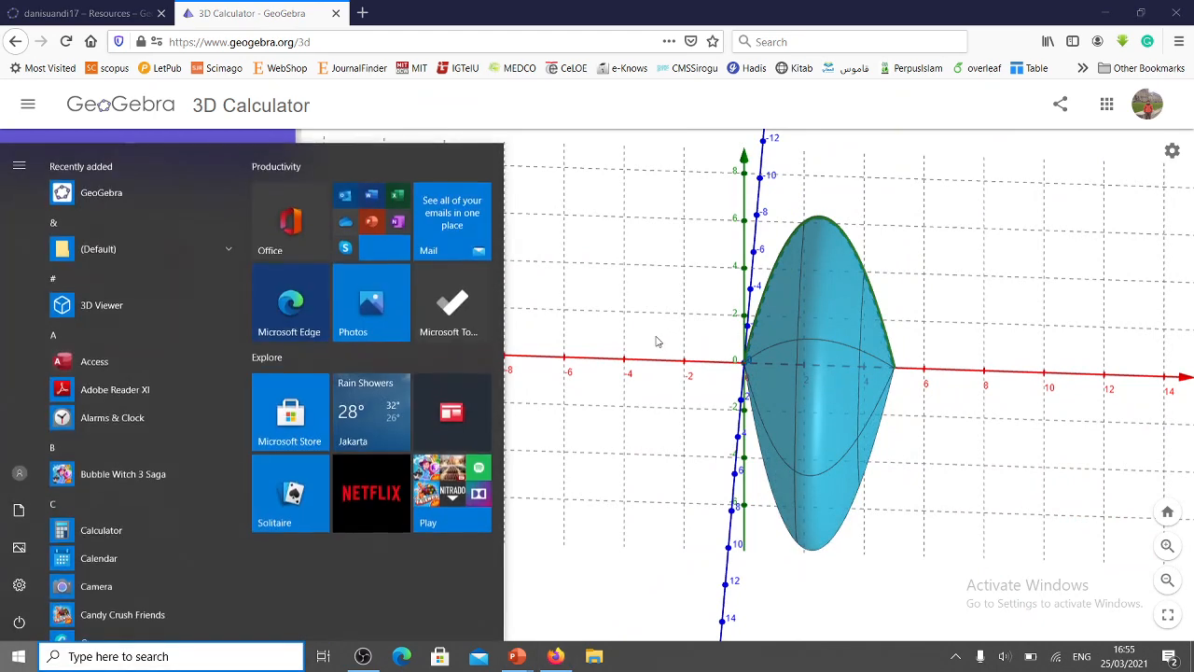
key("Escape")
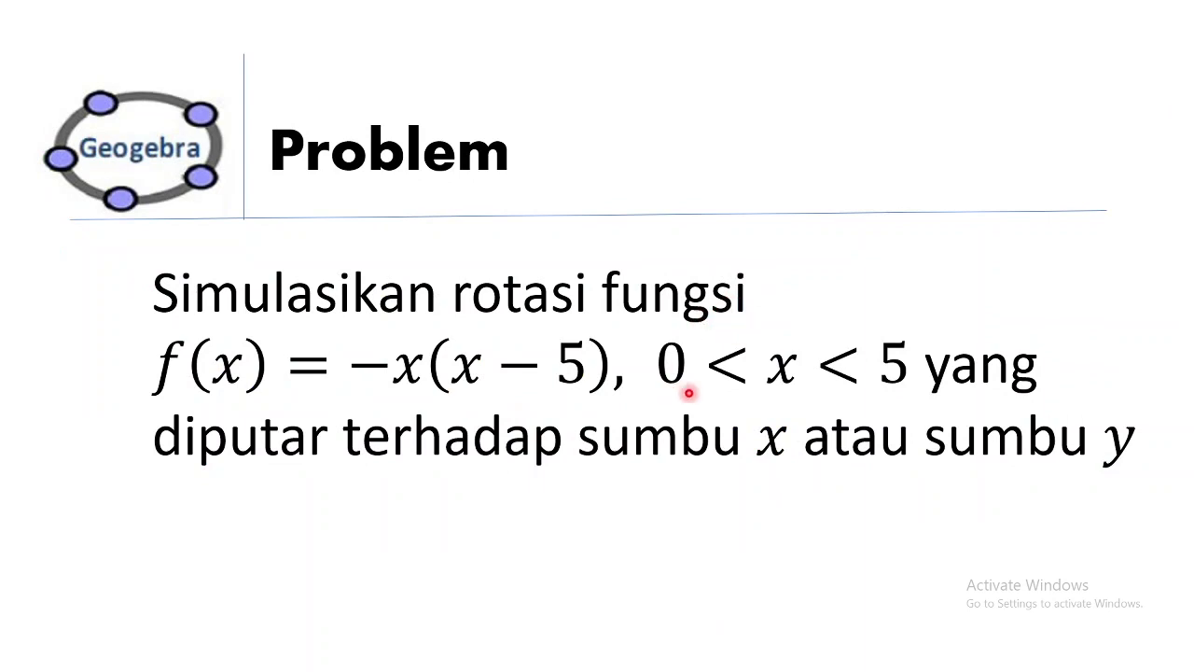